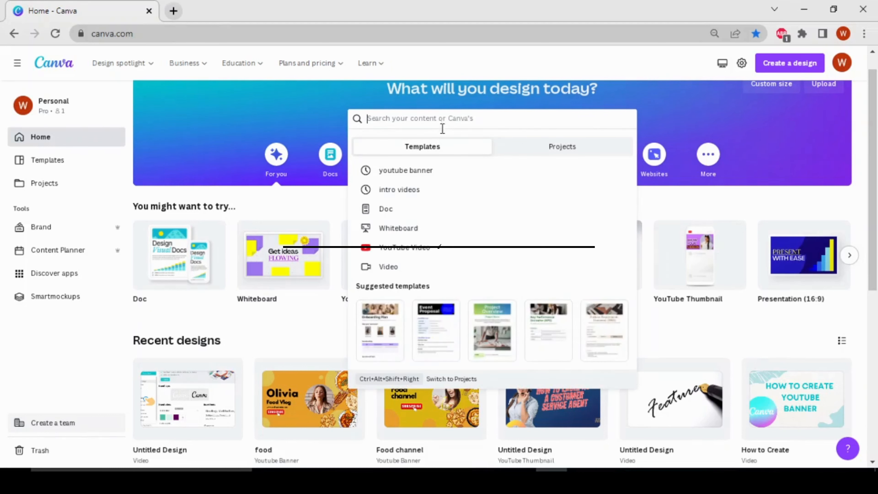
Search for 'youtube banner' templates, browse them, and start a blank YouTube Banner design.
left_click(463, 170)
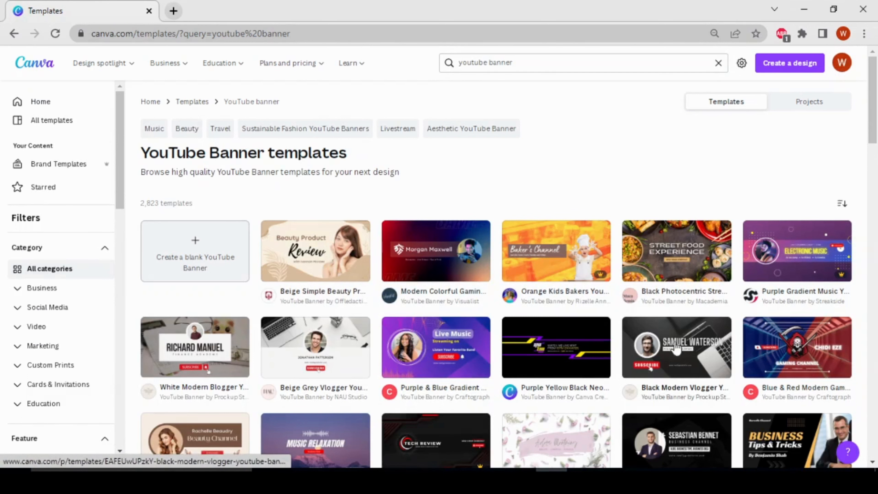
scroll(444, 368, "down", 3)
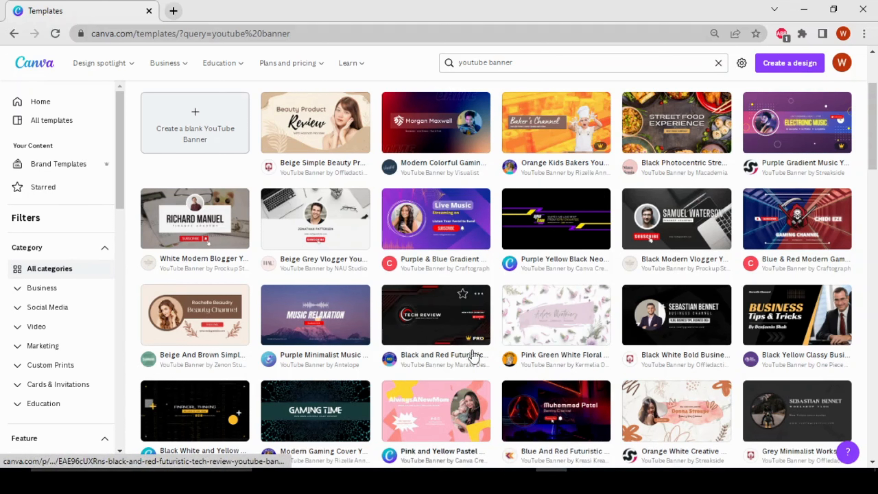
scroll(469, 316, "up", 1)
scroll(469, 315, "up", 3)
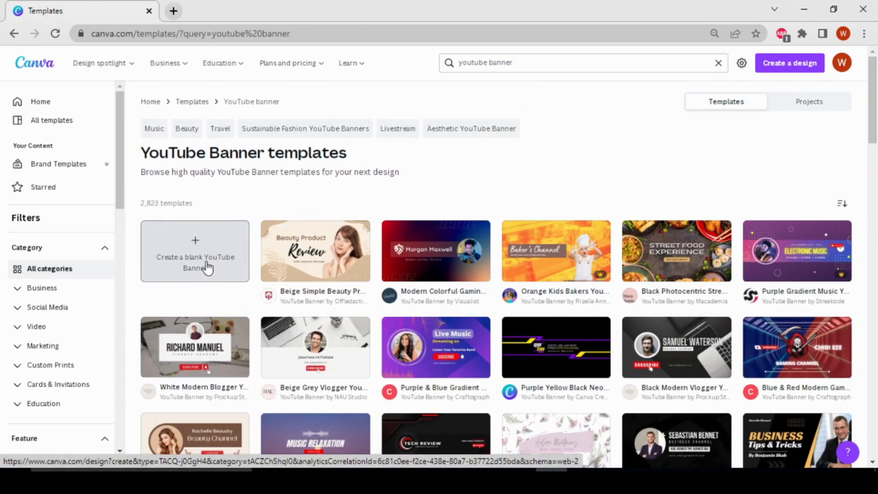
left_click(200, 259)
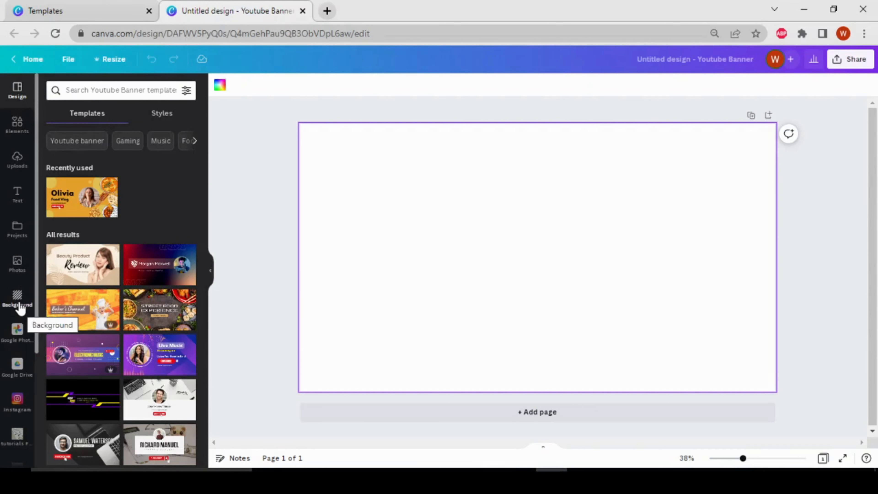
Fill the banner background with the solid mustard-yellow swatch from the Background panel.
left_click(18, 299)
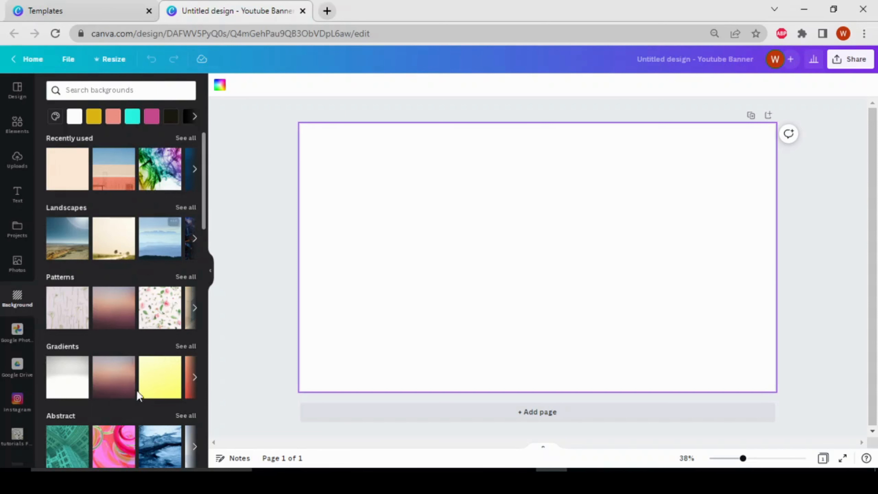
scroll(137, 391, "down", 10)
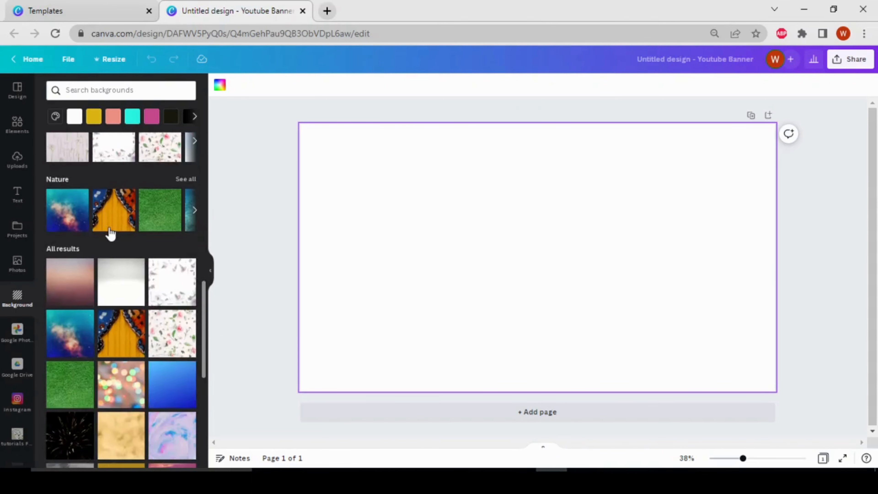
scroll(110, 234, "up", 10)
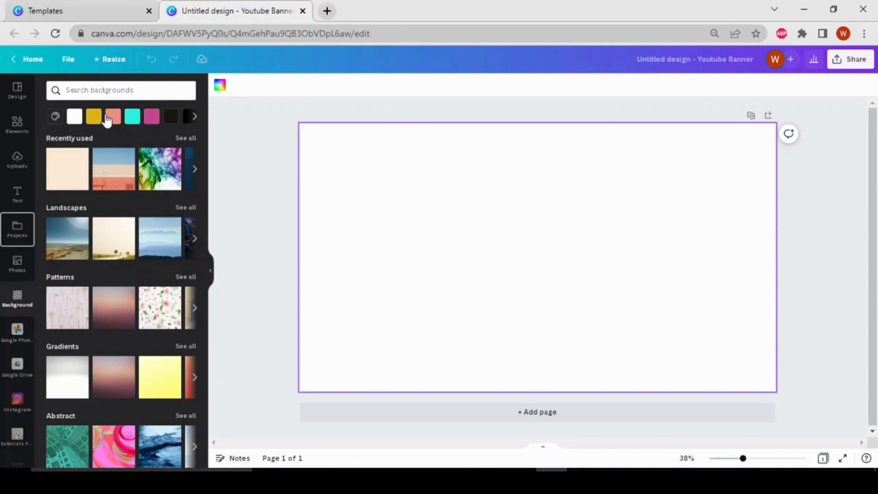
left_click(94, 116)
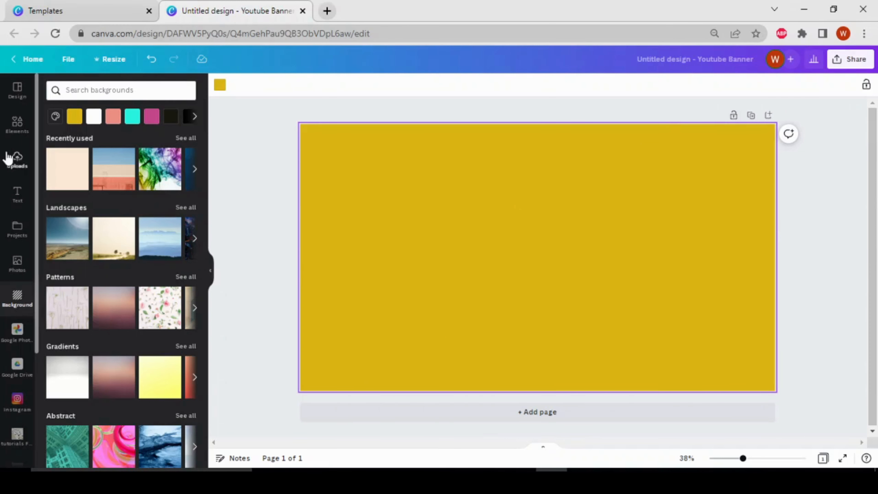
left_click(18, 137)
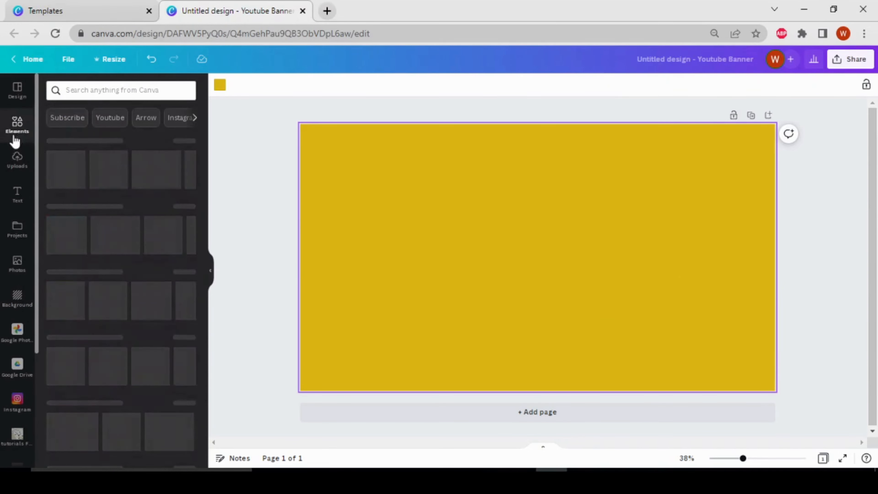
Search Elements for 'food' and show all food graphics.
left_click(128, 89)
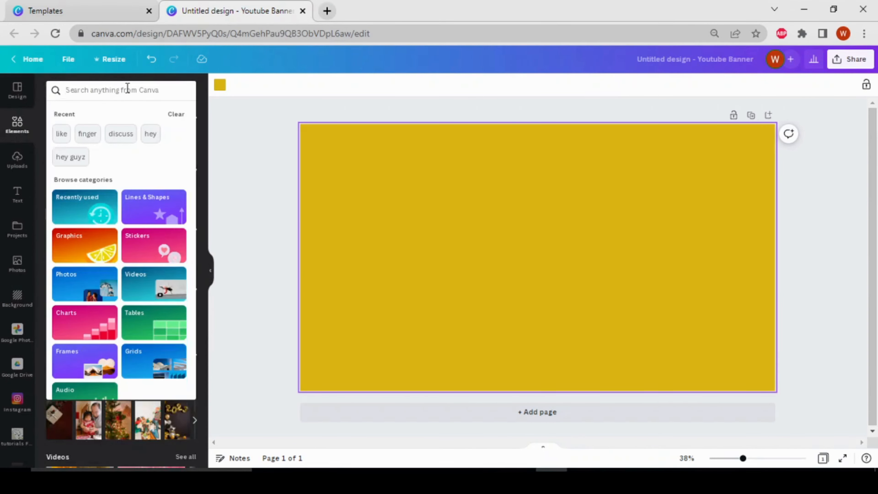
type("food")
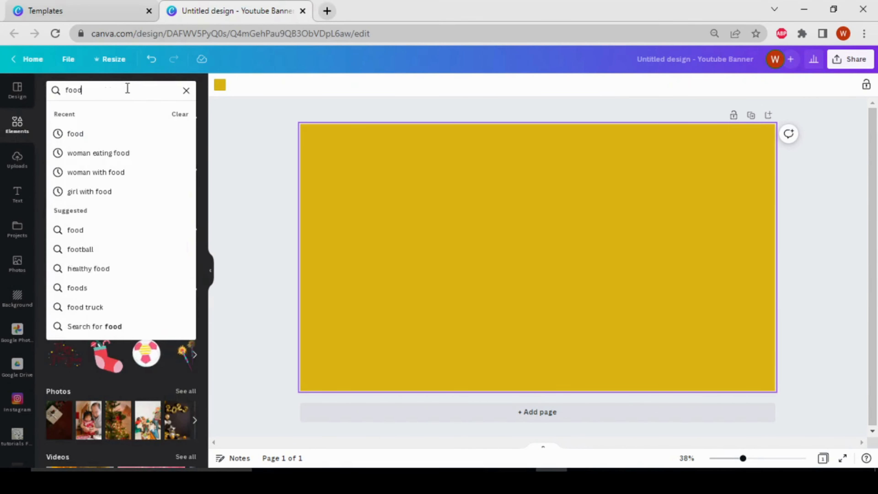
key("Return")
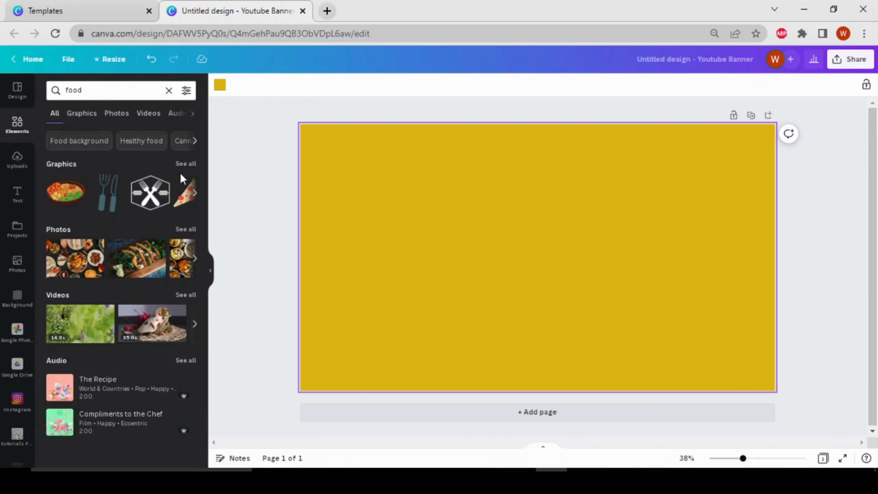
left_click(183, 166)
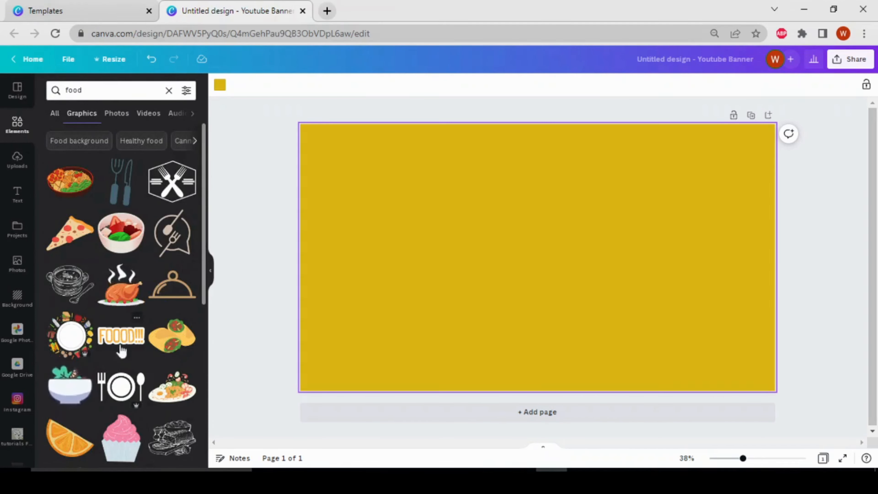
scroll(125, 342, "down", 5)
scroll(175, 372, "down", 5)
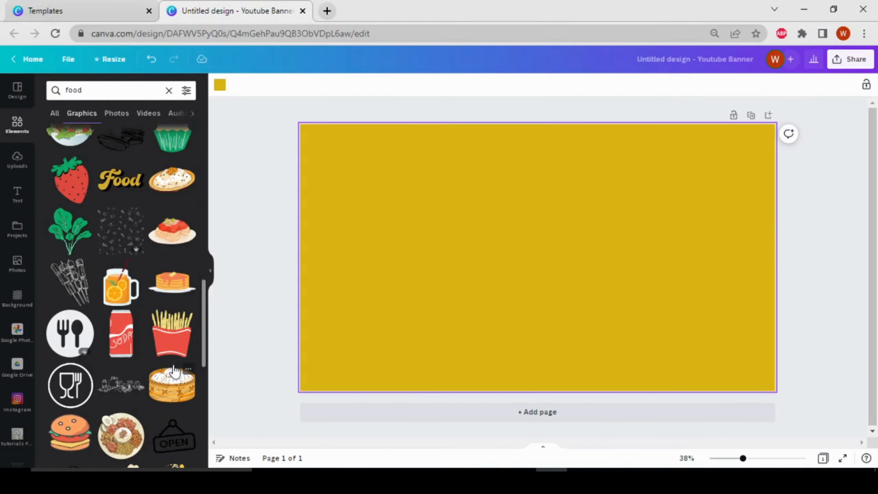
scroll(174, 372, "down", 4)
scroll(162, 351, "up", 10)
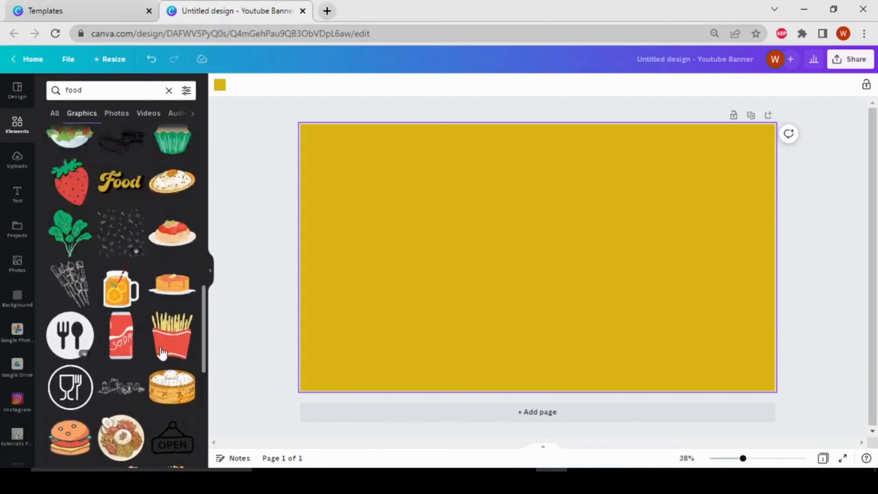
scroll(160, 347, "up", 9)
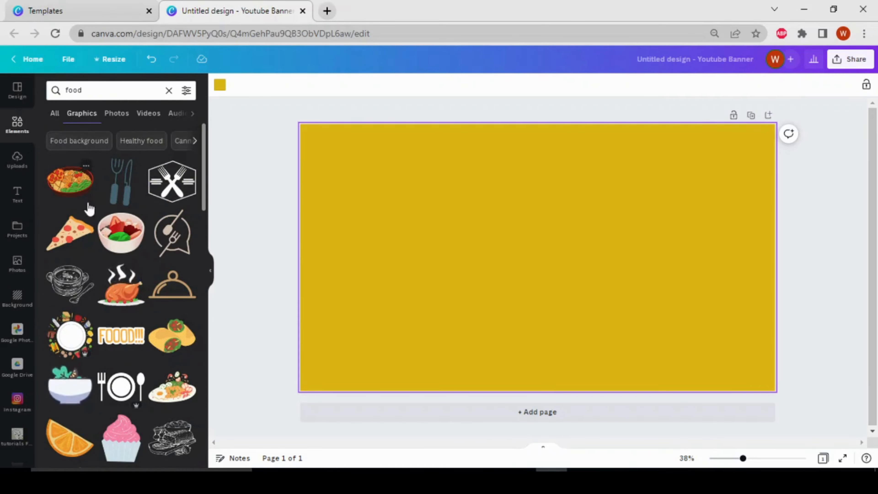
Place the food bowl graphic, shrink it, and tilt it partly off the bottom-right corner.
left_click_drag(81, 190, 755, 359)
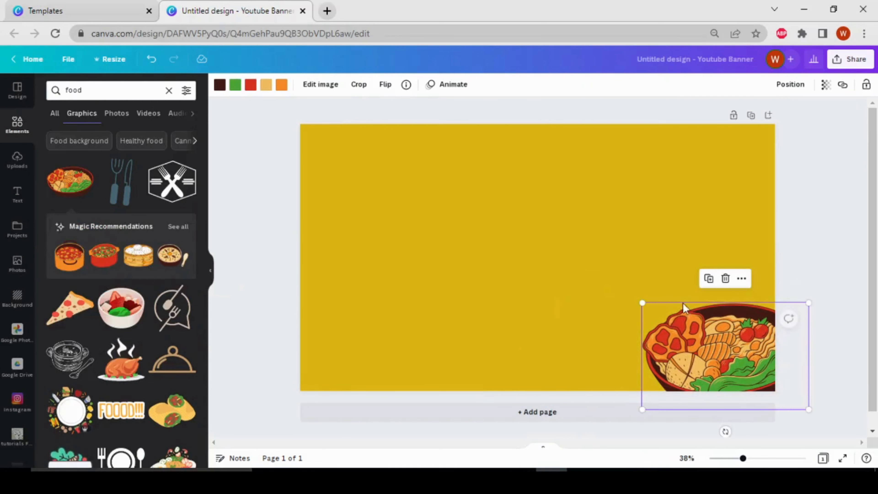
left_click_drag(640, 300, 679, 325)
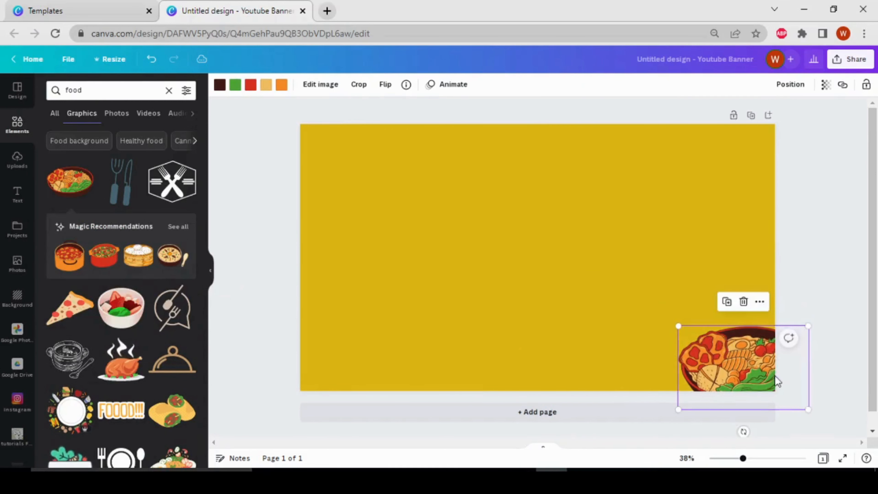
left_click_drag(762, 397, 754, 380)
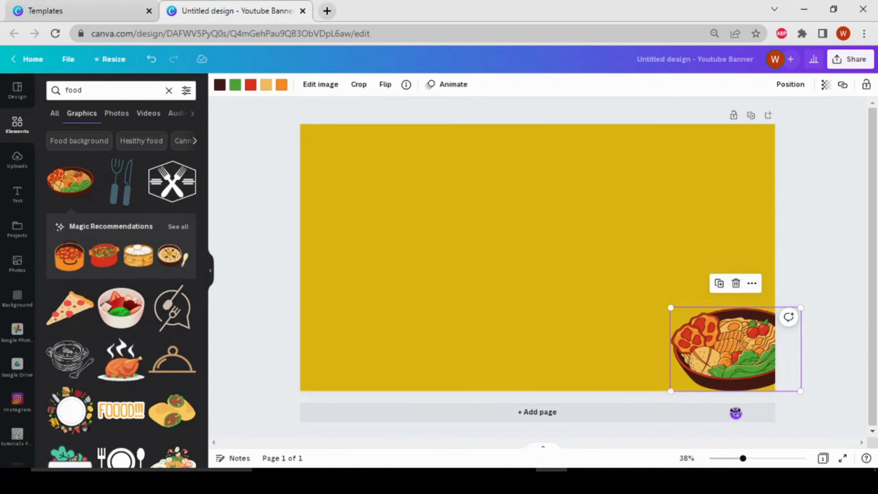
left_click_drag(737, 414, 758, 408)
left_click_drag(761, 372, 751, 355)
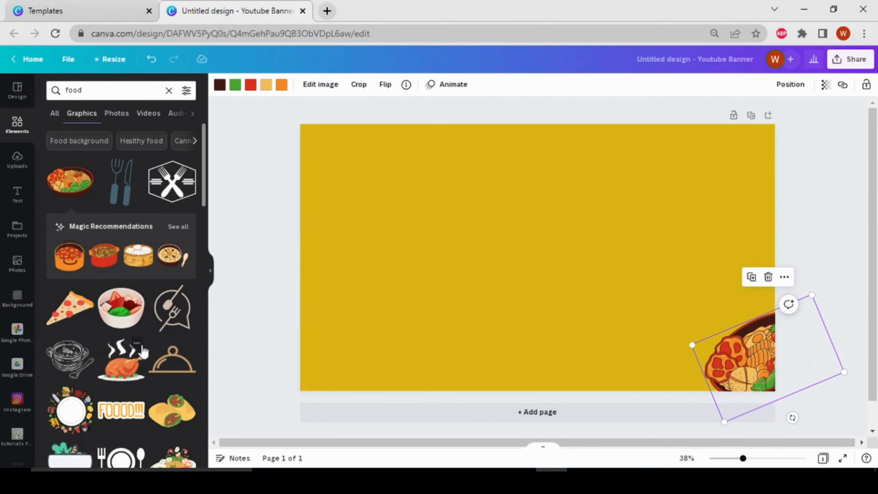
scroll(138, 323, "down", 5)
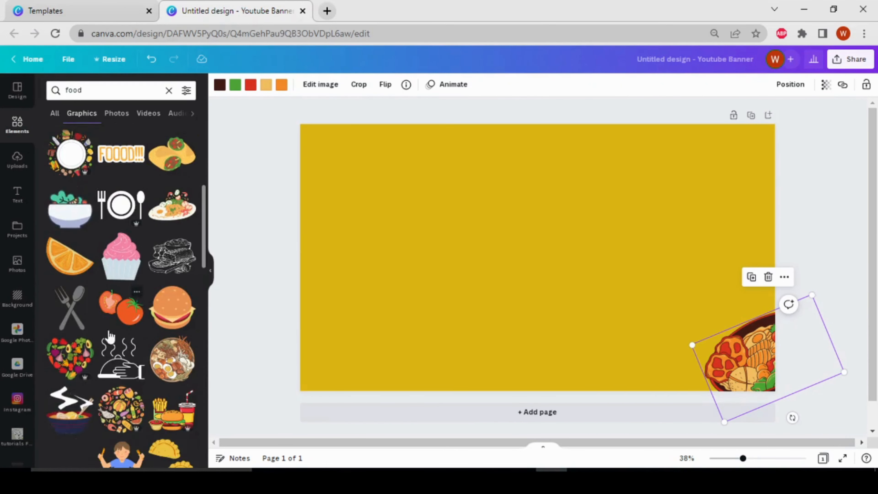
scroll(124, 334, "down", 5)
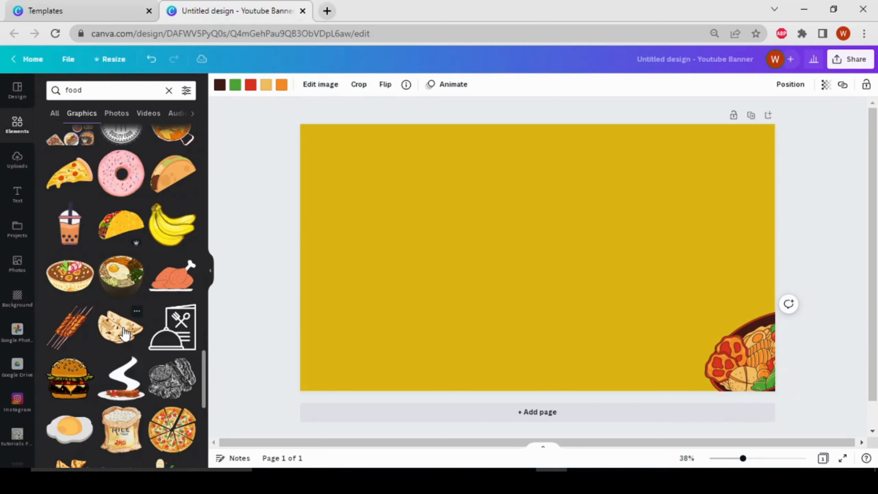
Add the flatbread graphic, shrink it, tilt it about 15°, and set it above the bowl.
left_click(124, 334)
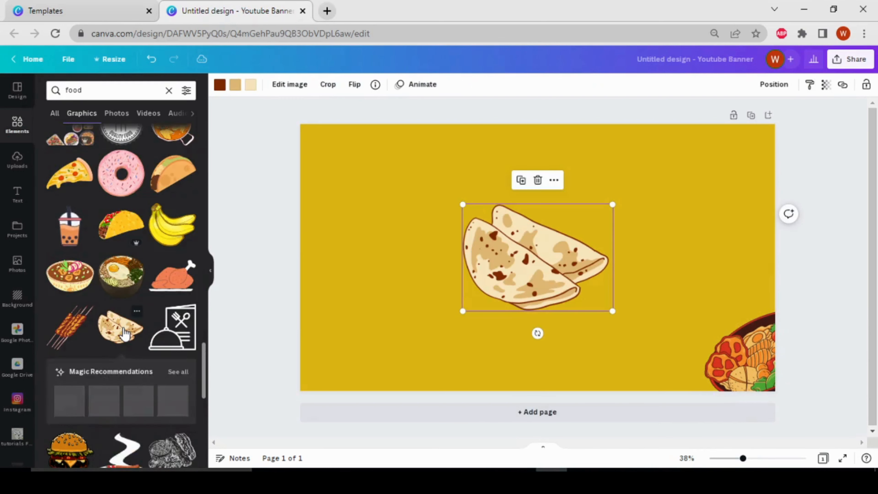
left_click_drag(521, 266, 745, 249)
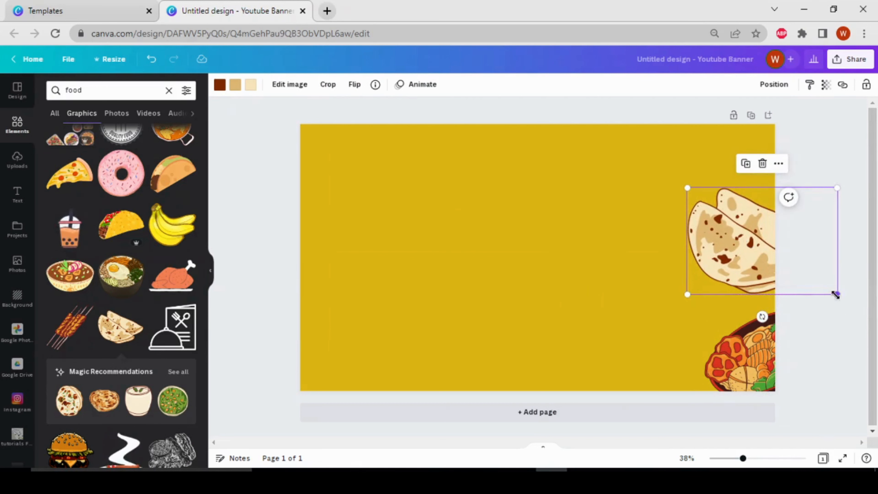
left_click_drag(838, 295, 801, 269)
left_click_drag(758, 241, 763, 259)
left_click_drag(749, 309, 763, 308)
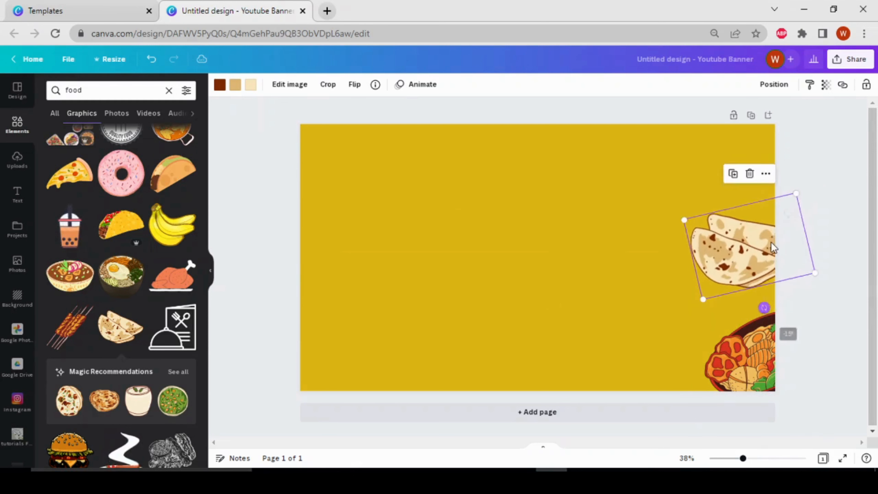
left_click_drag(776, 243, 789, 253)
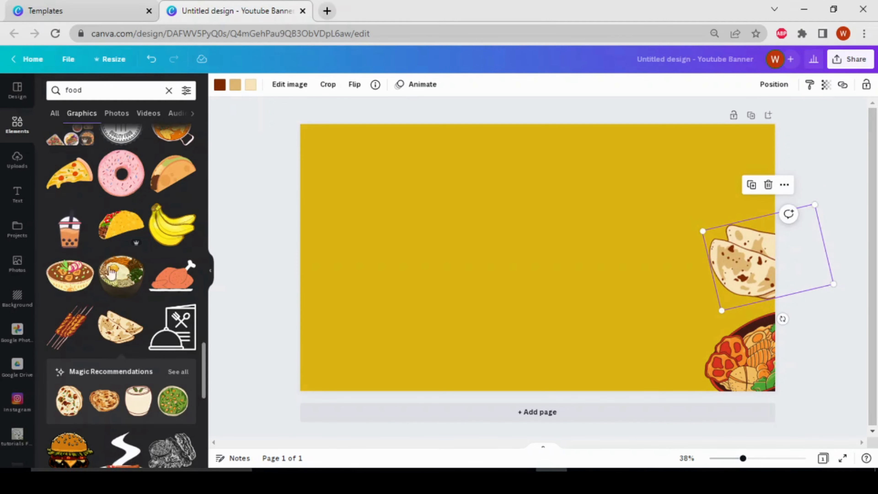
Add the pizza slice graphic, shrink it, and overhang it at the top-right edge.
scroll(98, 262, "up", 2)
left_click(78, 240)
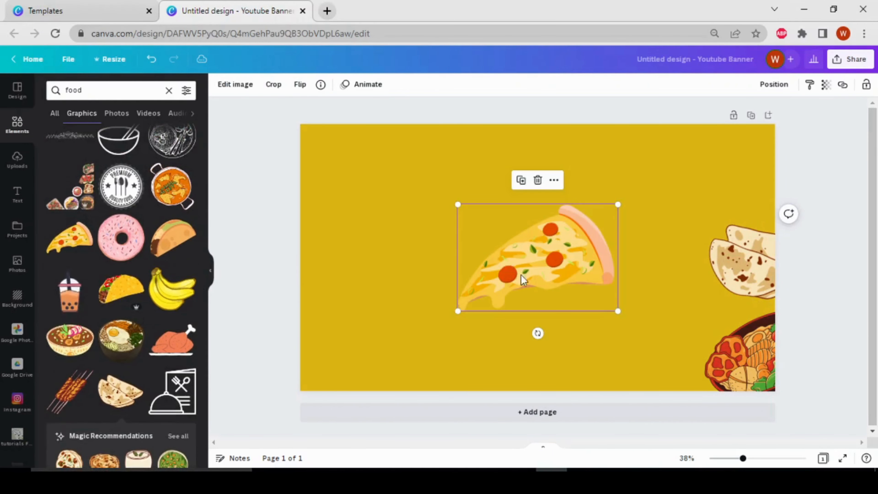
left_click_drag(569, 268, 790, 162)
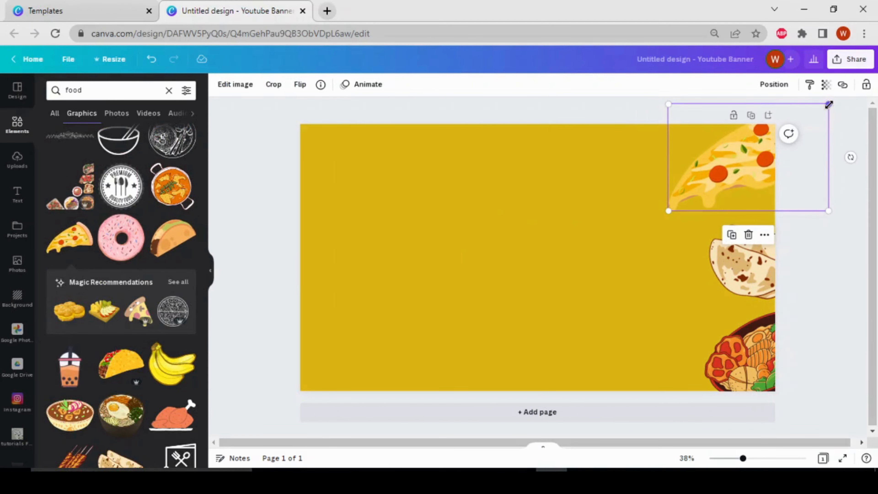
left_click_drag(829, 104, 801, 120)
left_click_drag(798, 167, 813, 167)
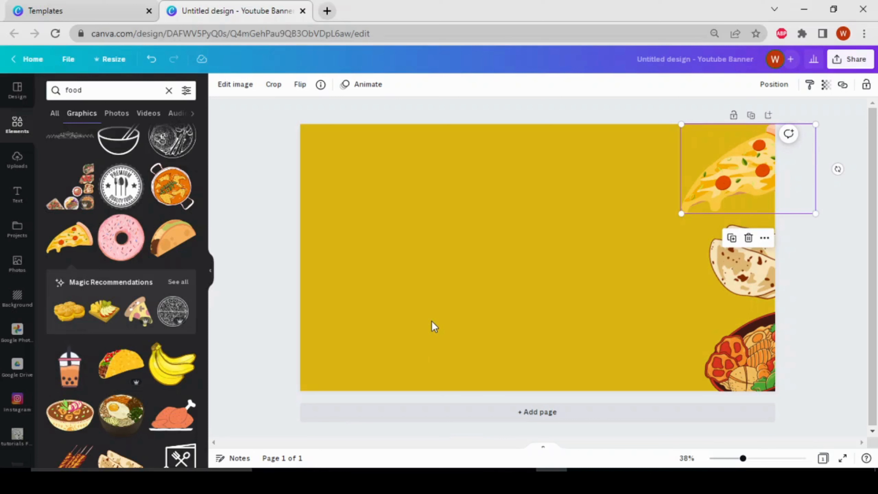
Search Elements for 'cir' and add a circle shape from the shapes results.
left_click(12, 137)
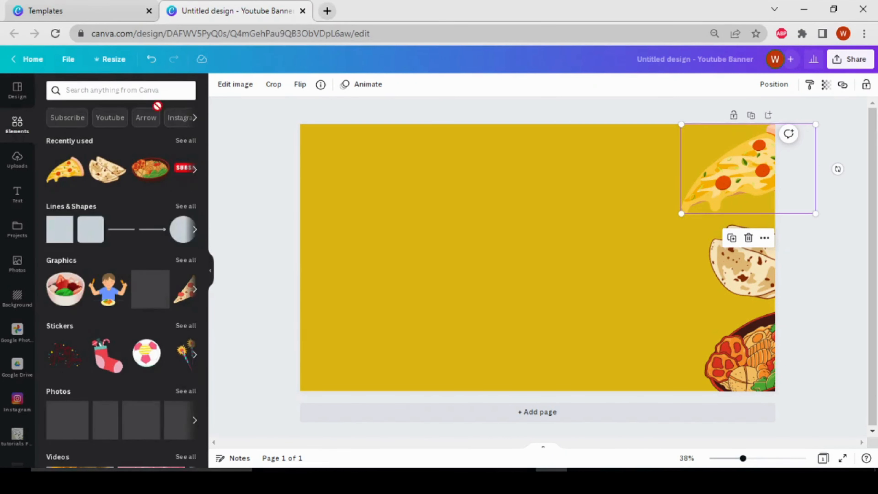
left_click(157, 90)
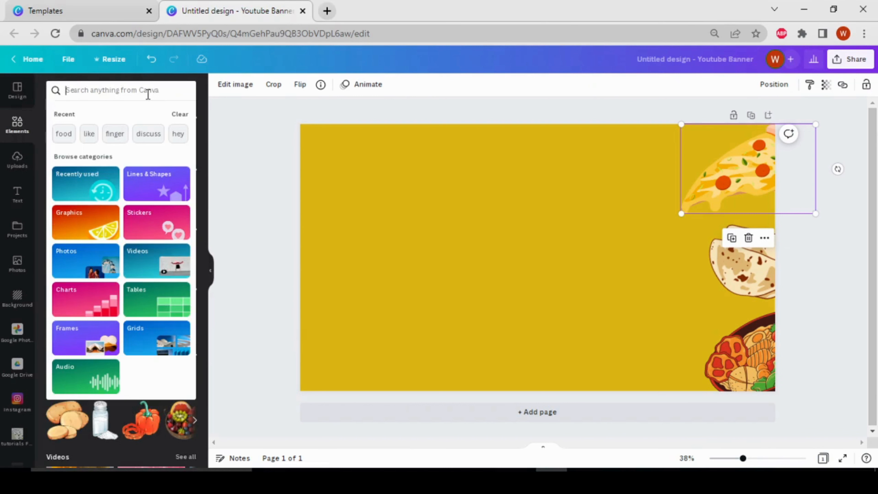
type("circle")
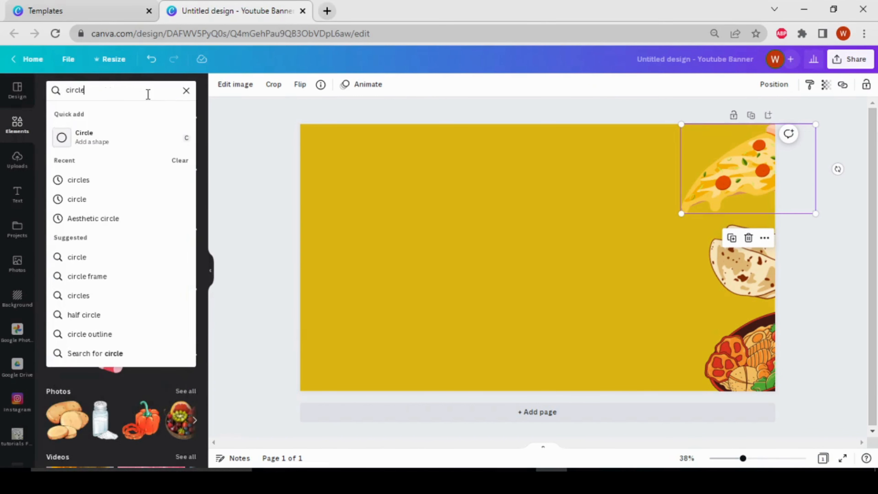
key("Return")
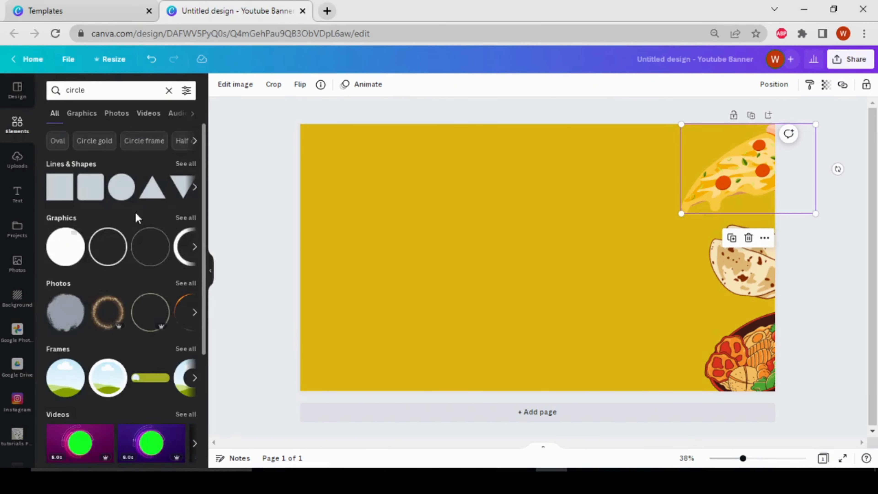
left_click(181, 167)
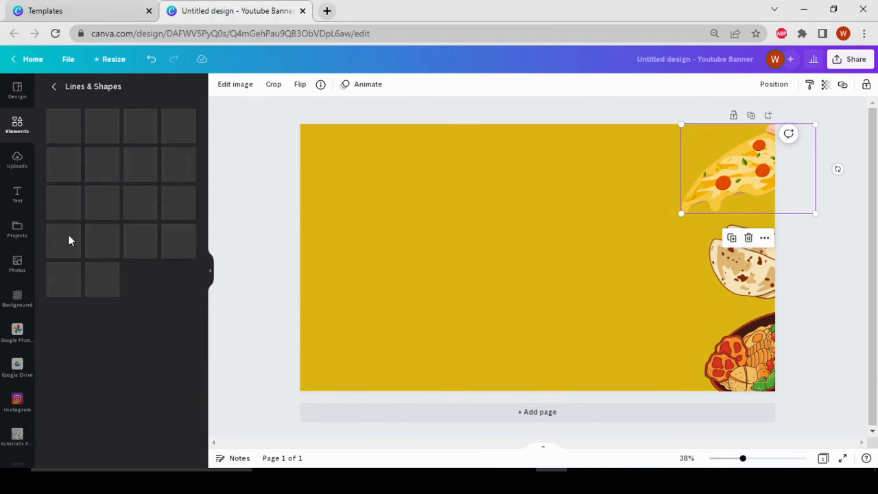
left_click(133, 135)
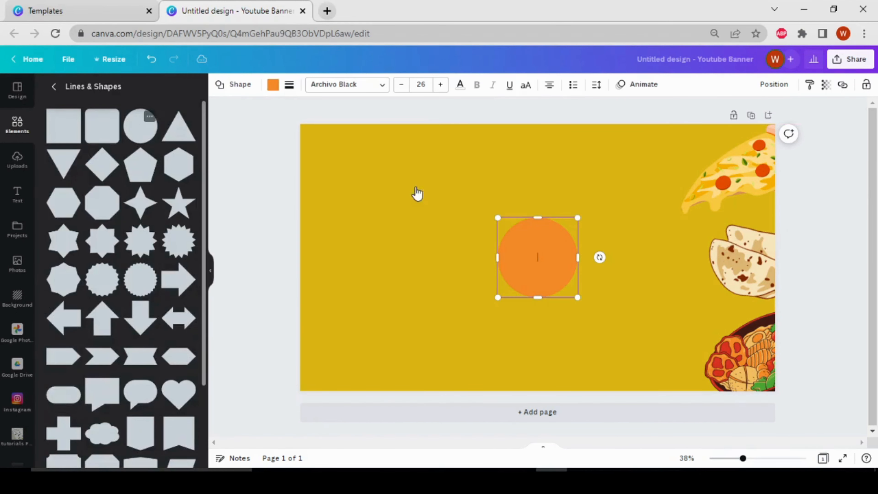
Change the circle's fill colour to light orange.
left_click(273, 87)
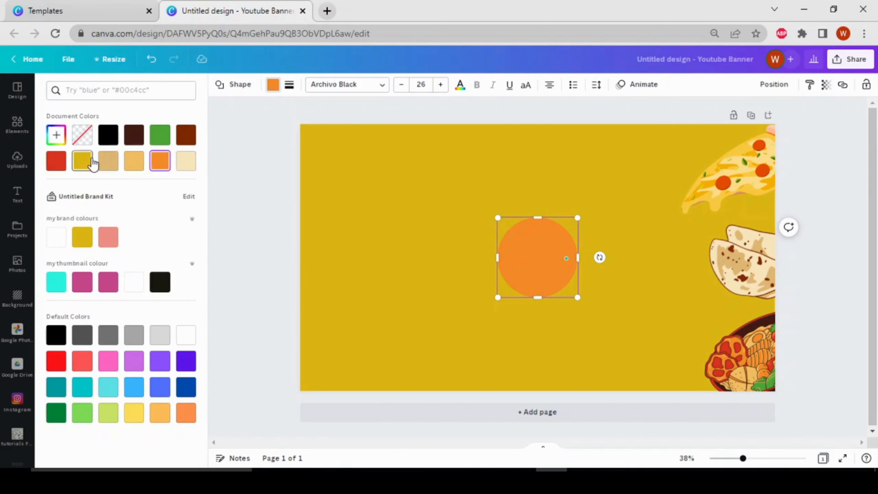
left_click(83, 160)
left_click(118, 162)
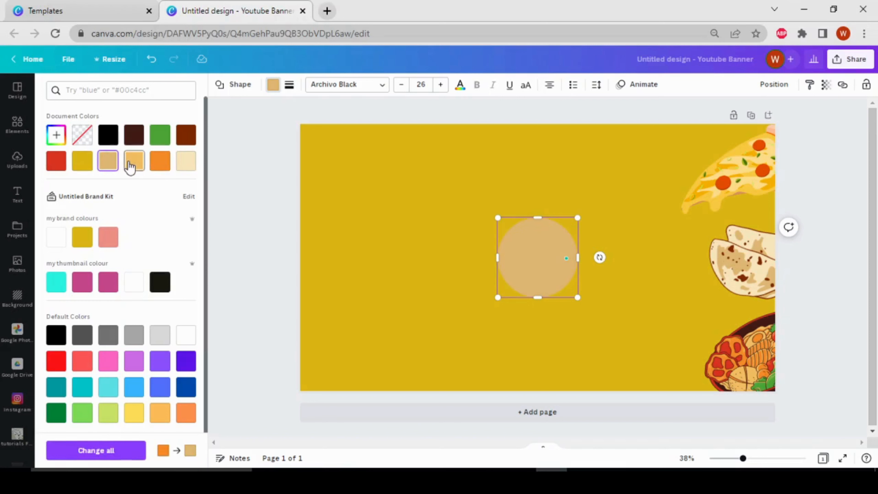
left_click(130, 166)
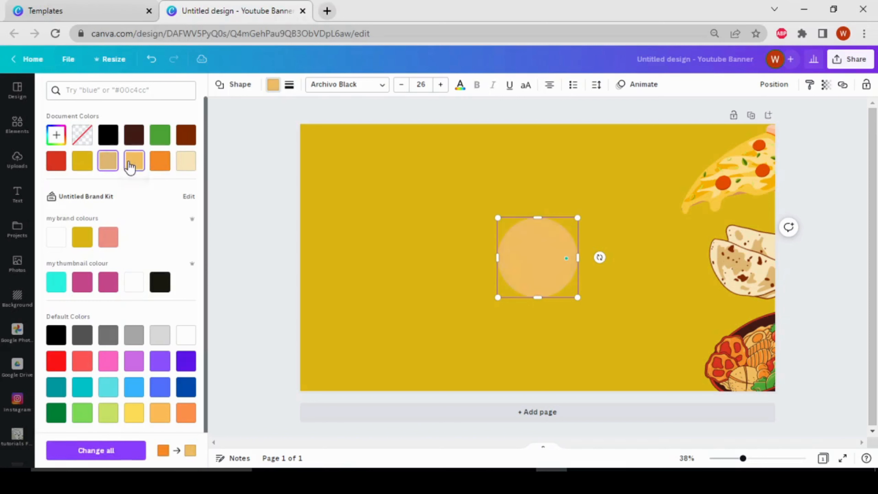
left_click(80, 242)
left_click(132, 164)
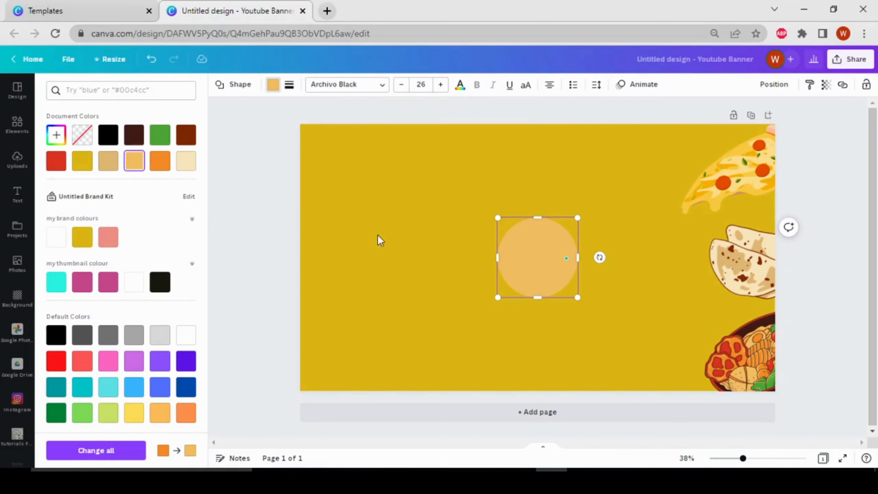
left_click(517, 276)
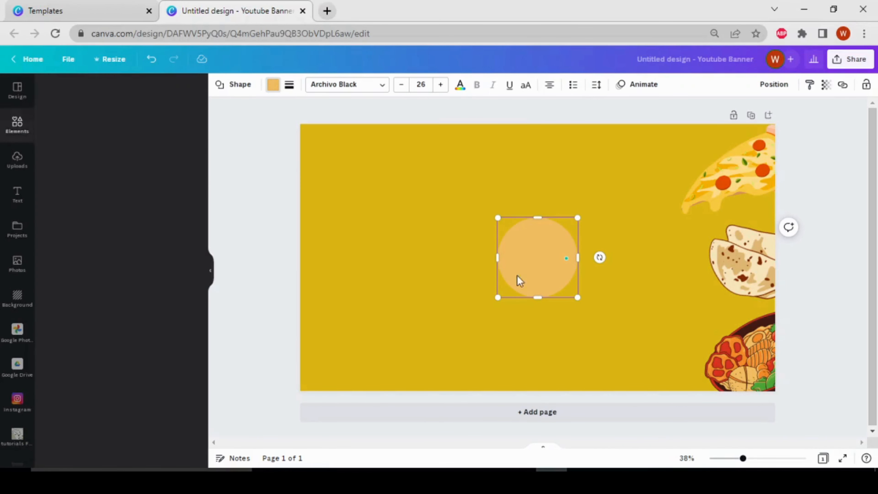
Enlarge the circle and make it overhang the banner's top-left corner.
left_click(253, 256)
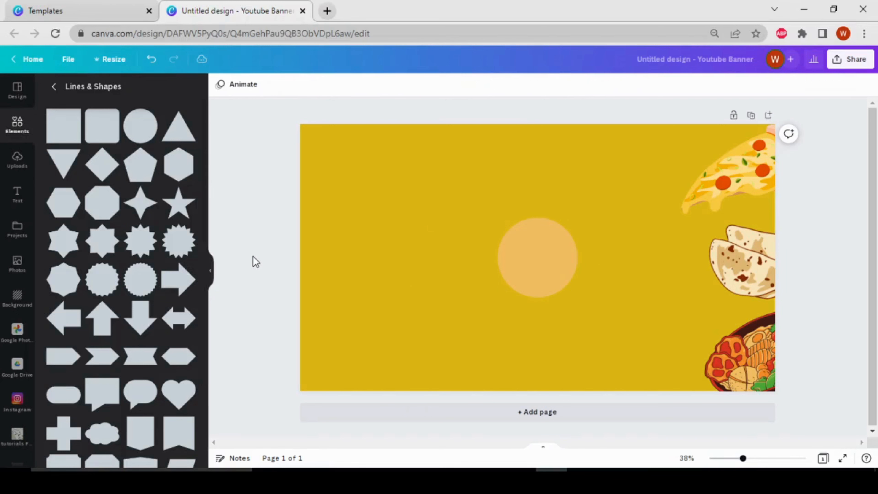
left_click_drag(525, 271, 336, 165)
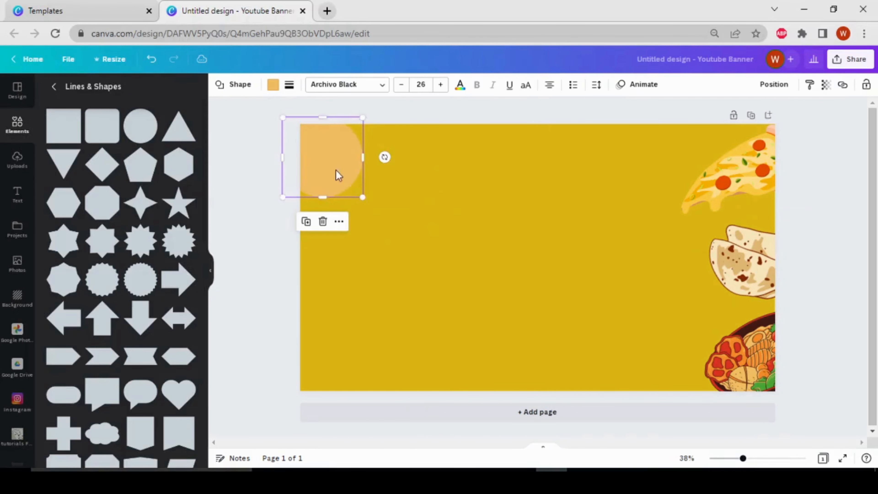
left_click_drag(380, 209, 398, 216)
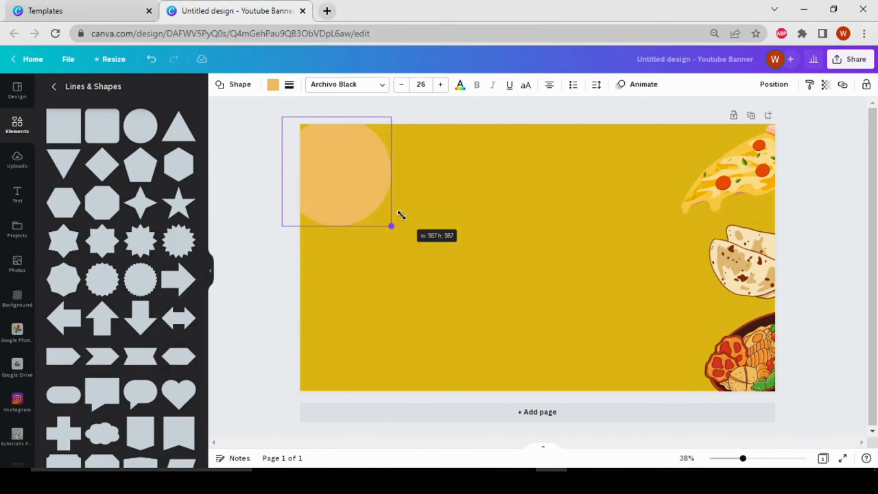
left_click_drag(333, 191, 311, 178)
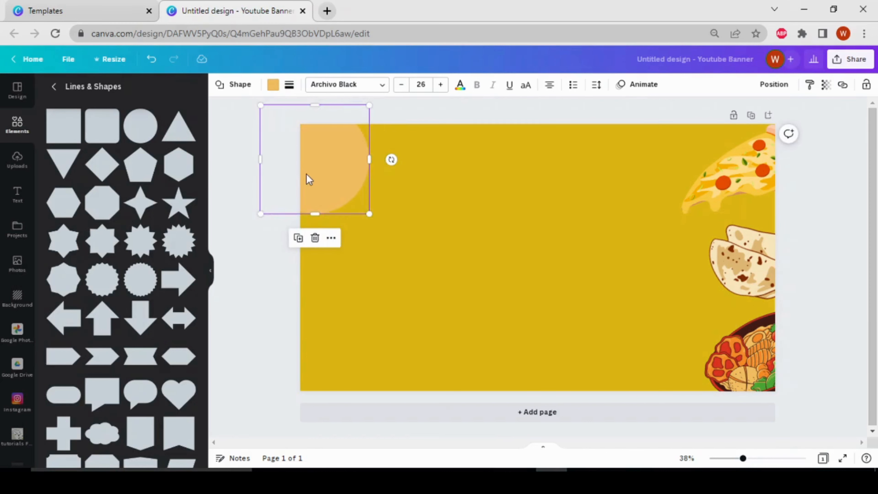
Duplicate the circle into the bottom-left and top-right corners.
left_click(298, 239)
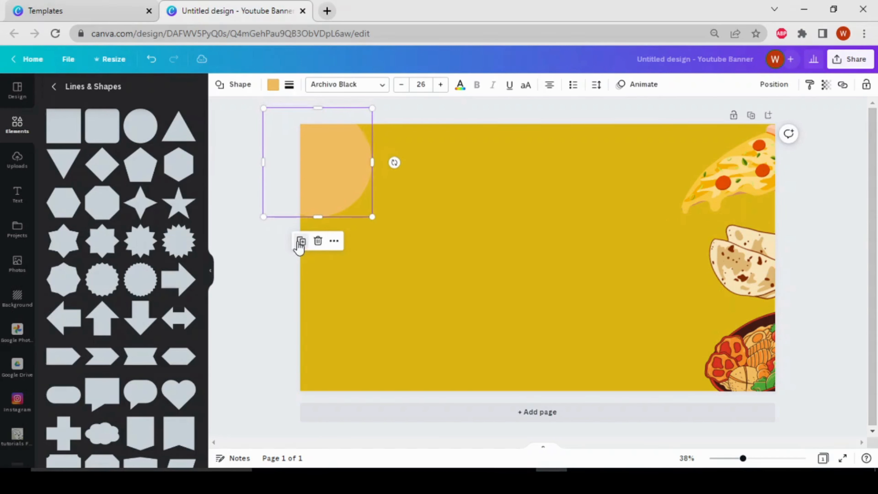
left_click_drag(349, 192, 344, 378)
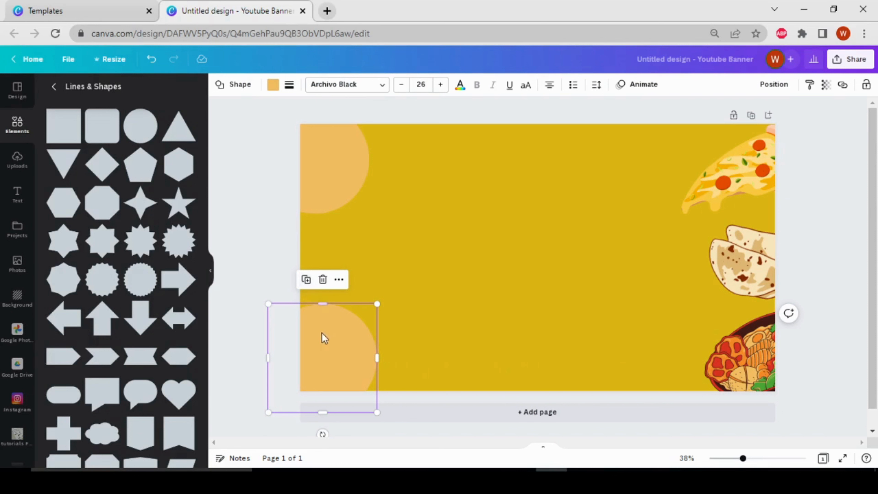
left_click(306, 281)
left_click_drag(343, 338, 736, 166)
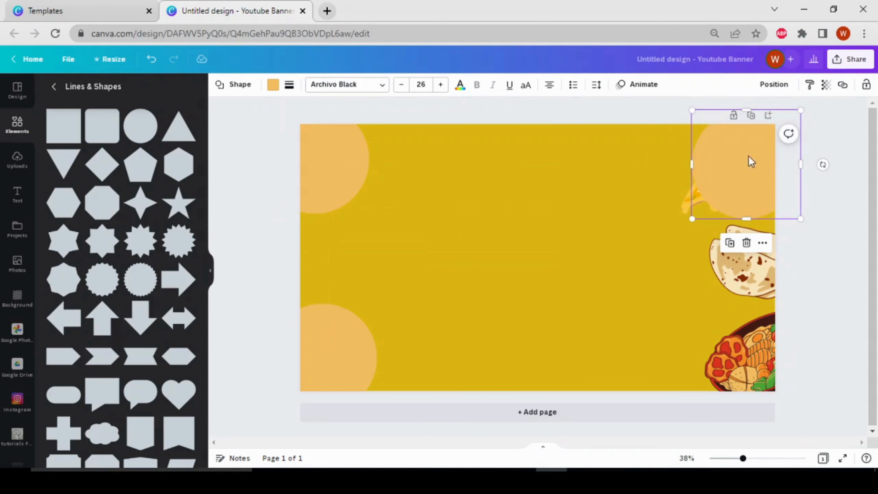
Send the top-right circle behind the pizza and nudge it up and right.
left_click(791, 89)
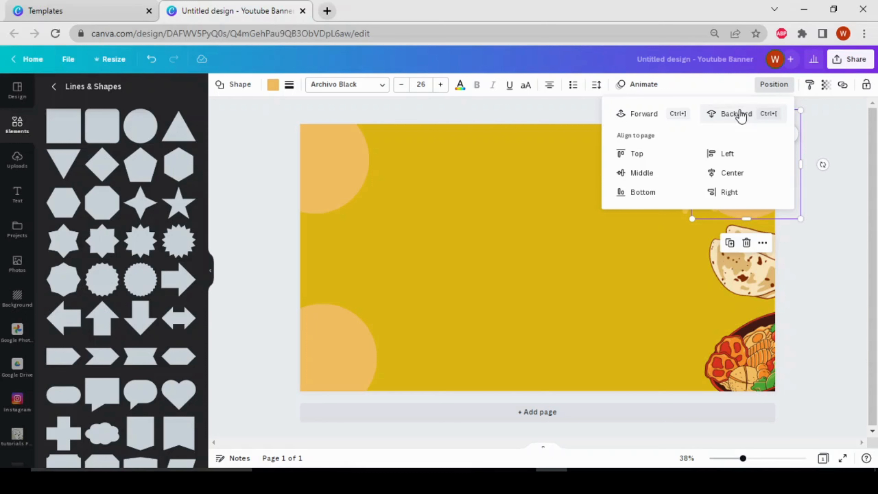
left_click(740, 116)
left_click(737, 118)
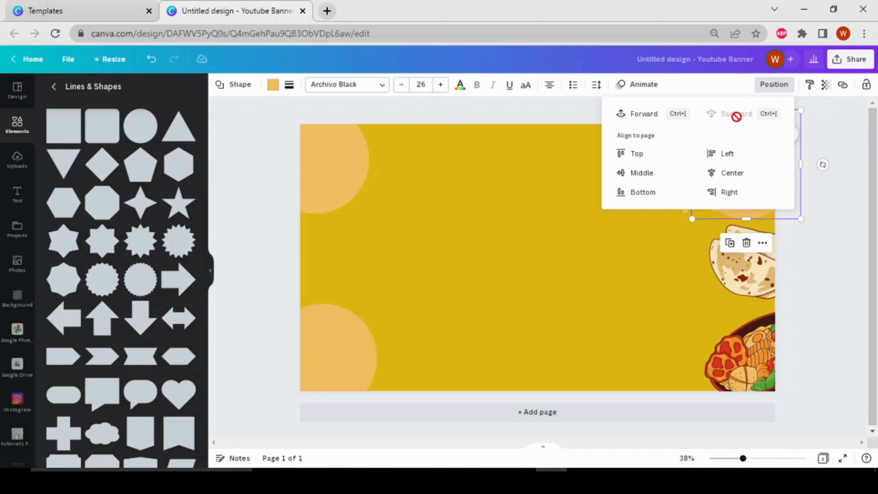
left_click(832, 206)
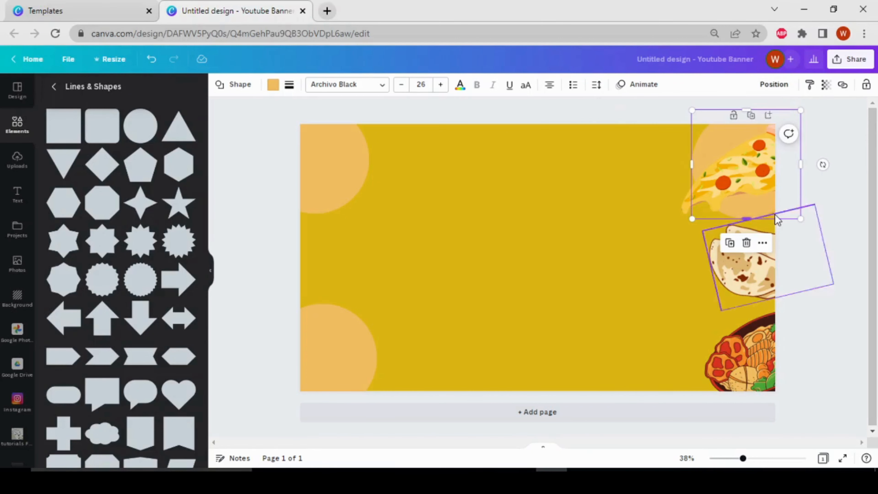
left_click_drag(778, 213, 783, 191)
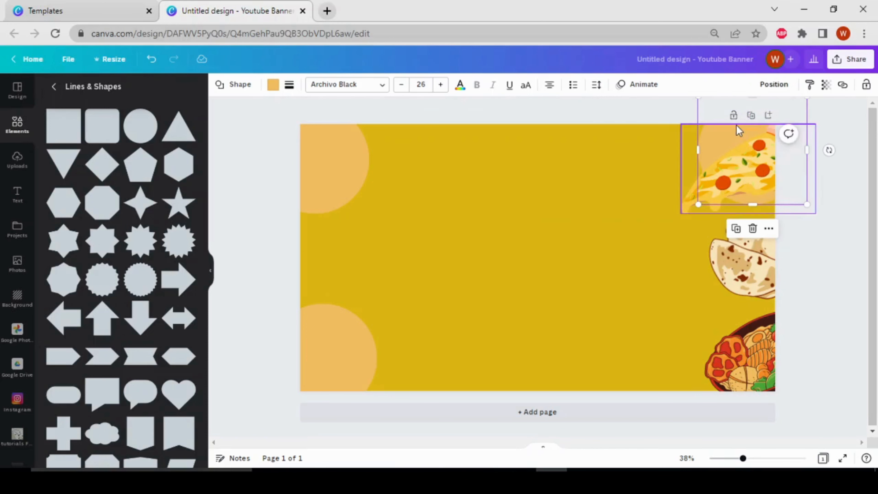
Duplicate a circle into the bottom-right corner, layered behind the food bowl.
left_click(736, 228)
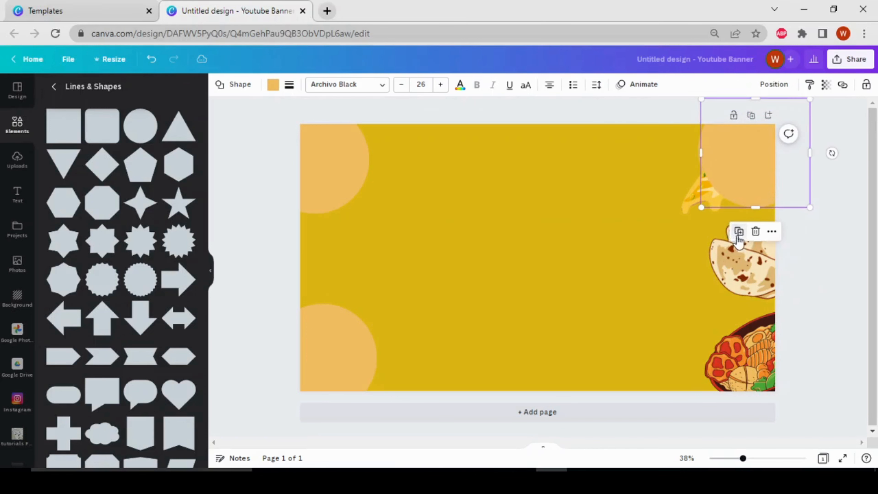
left_click_drag(754, 183, 743, 397)
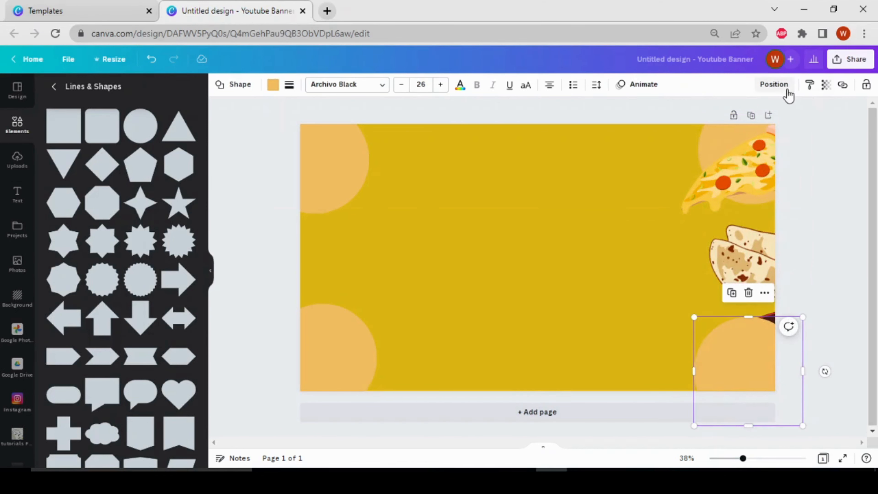
left_click(775, 84)
left_click(740, 111)
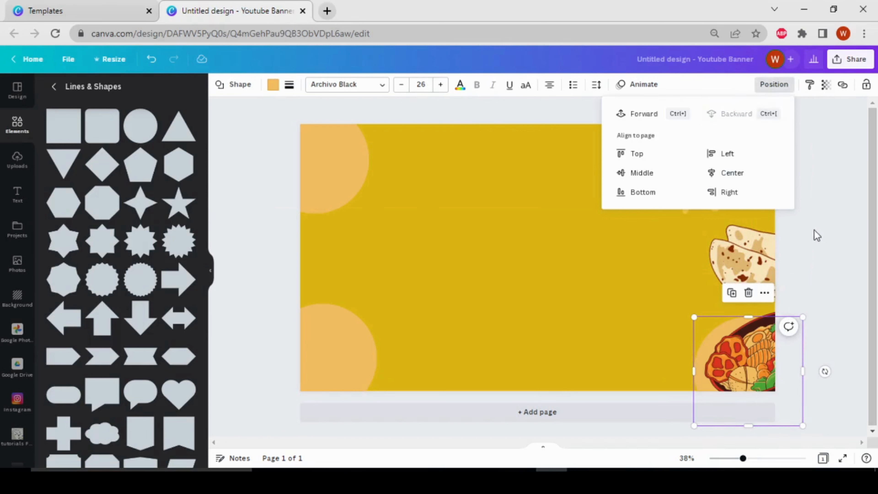
left_click(829, 230)
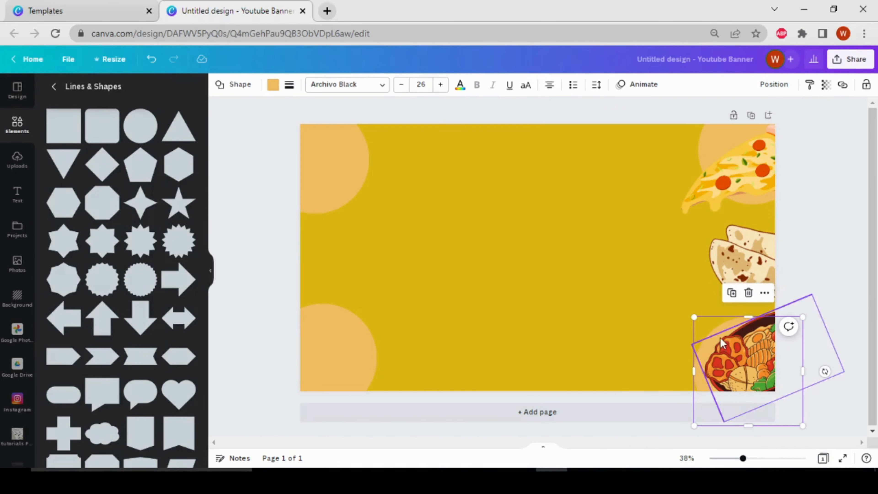
left_click_drag(720, 332, 720, 327)
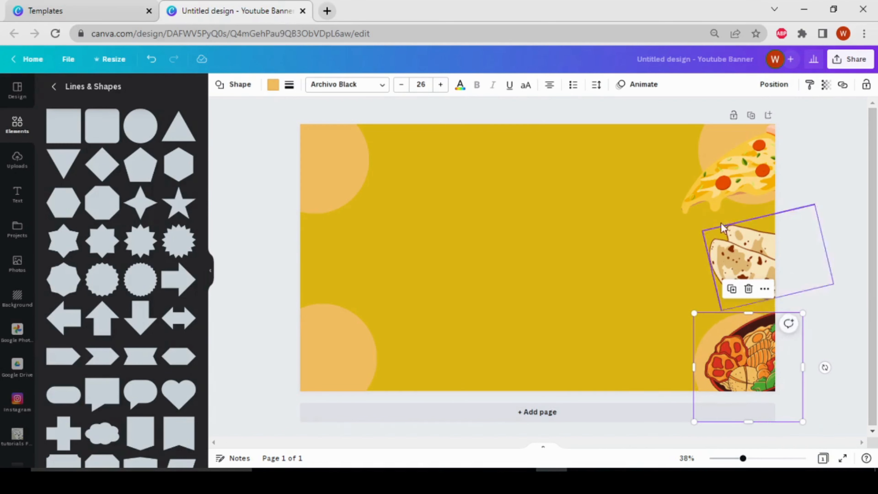
left_click(347, 187)
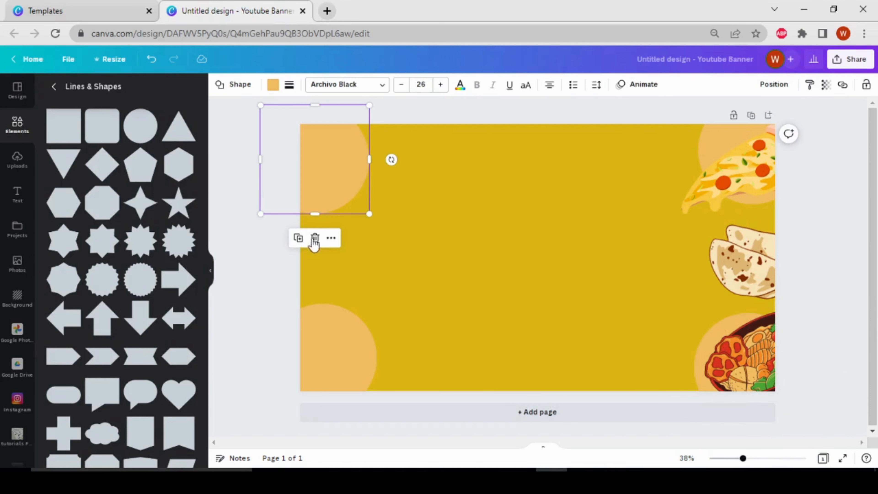
Duplicate the circle into smaller copies in the centre, near the pizza, and in the lower area.
left_click(304, 242)
left_click_drag(333, 172, 533, 214)
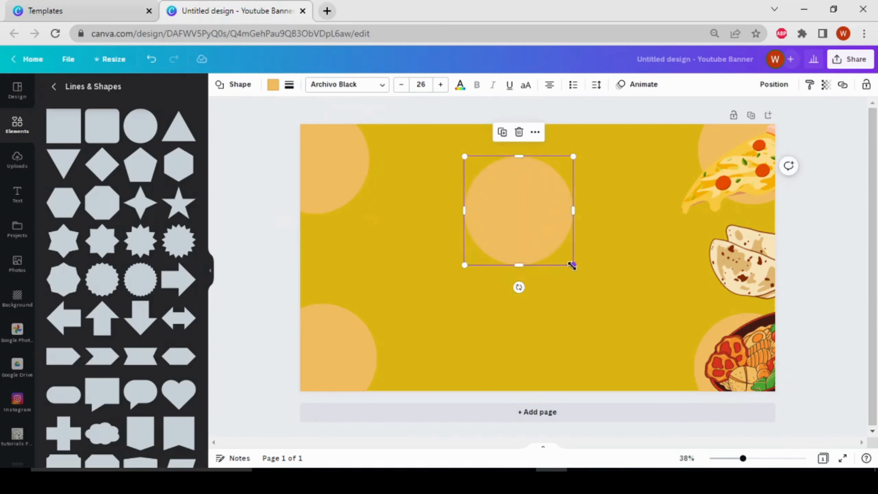
left_click_drag(573, 266, 477, 165)
left_click(461, 110)
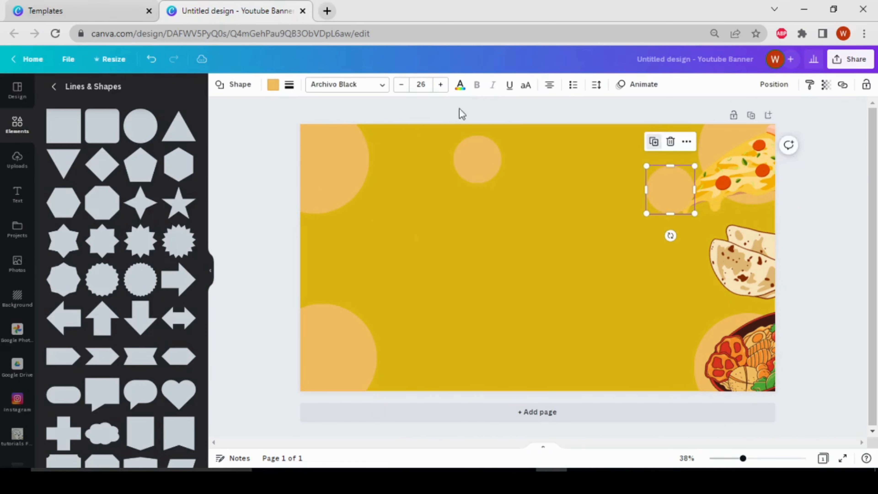
left_click_drag(696, 165, 640, 177)
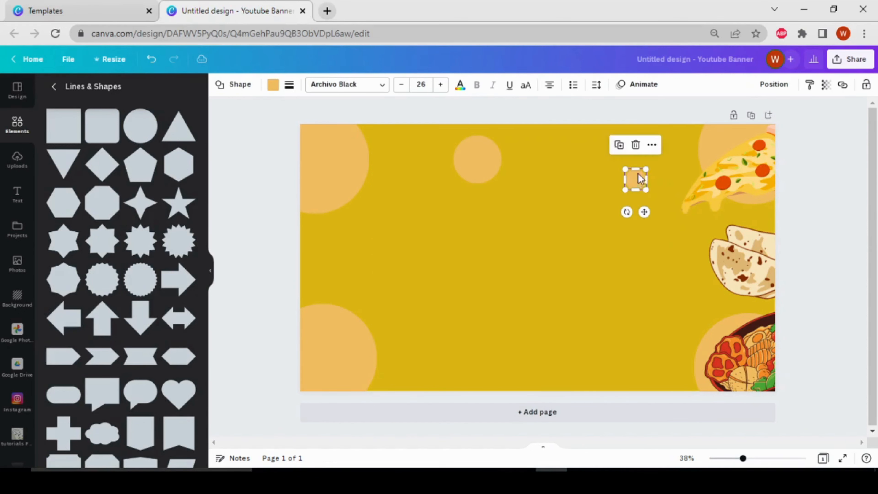
left_click(478, 170)
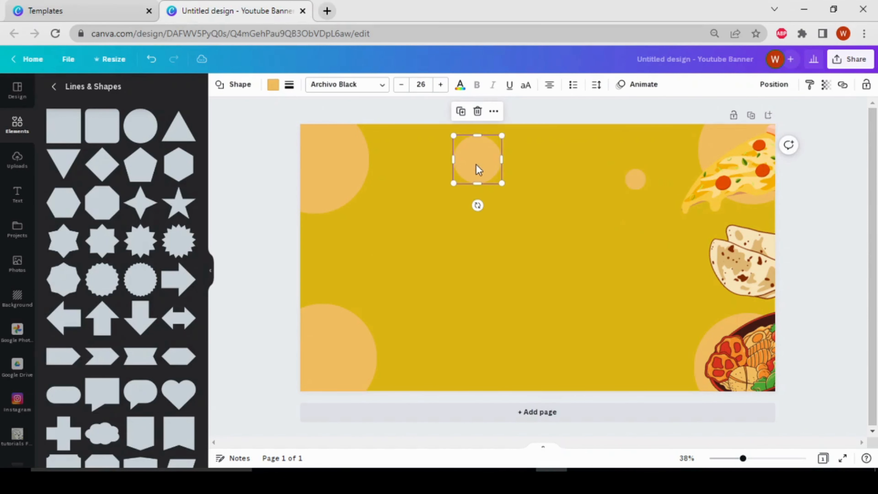
left_click(461, 111)
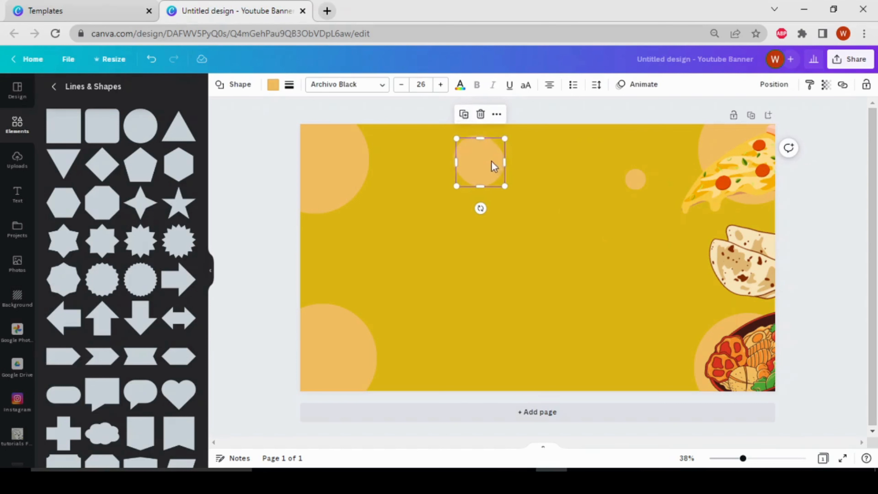
left_click_drag(493, 166, 484, 353)
left_click(590, 305)
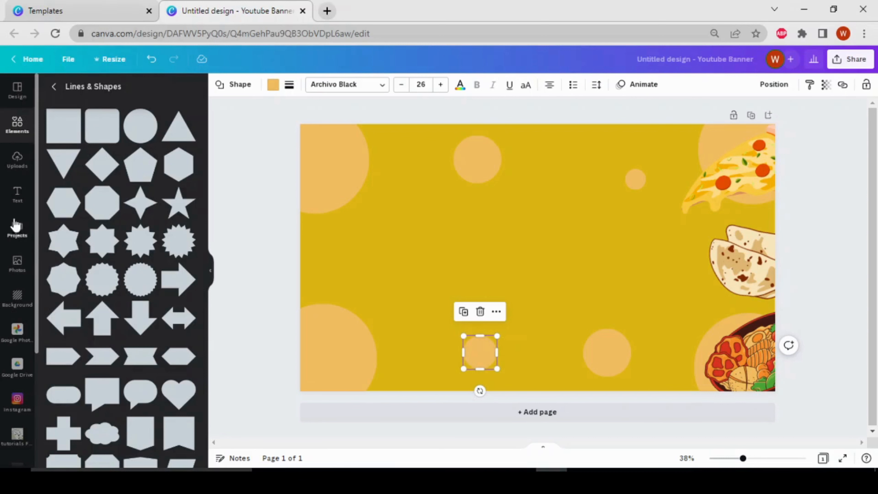
left_click(275, 183)
Scroll the Elements panel down to Frames and show the full frames collection.
left_click(4, 133)
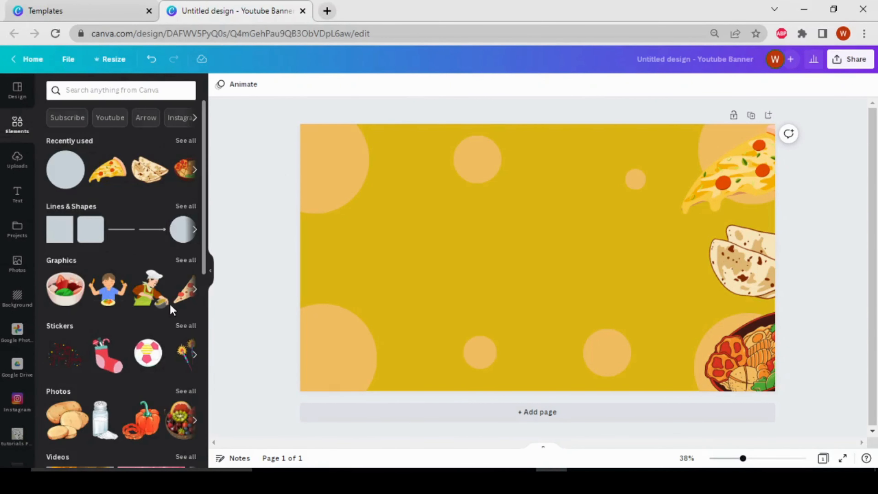
scroll(162, 220, "down", 5)
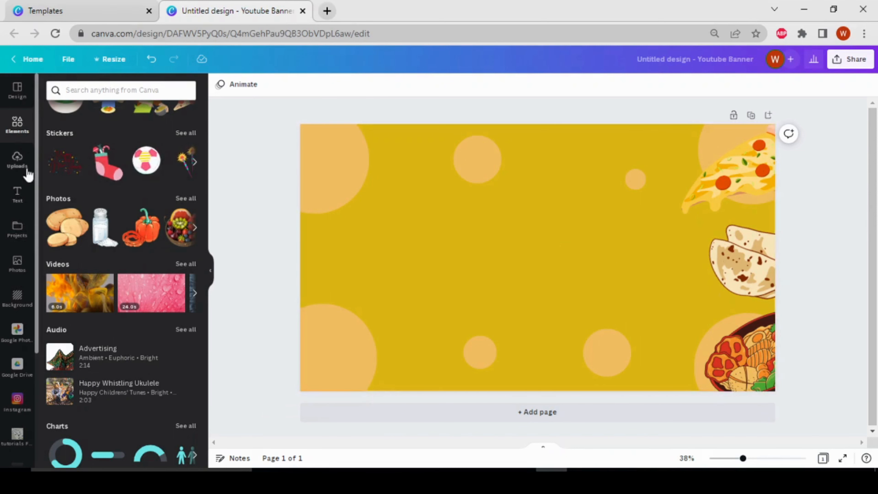
scroll(89, 336, "down", 5)
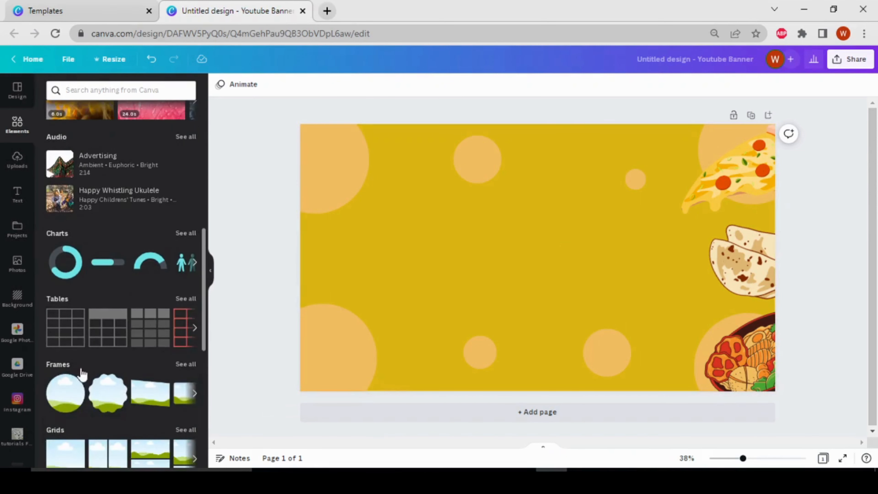
left_click(187, 366)
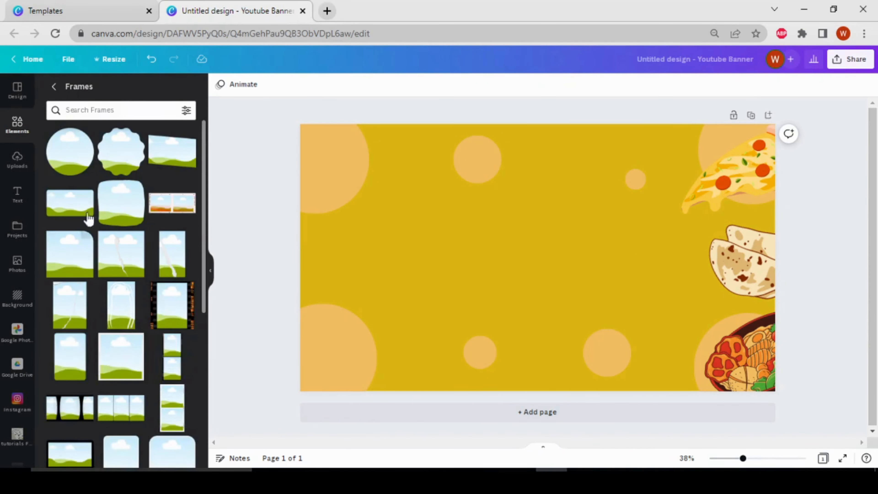
scroll(121, 366, "down", 5)
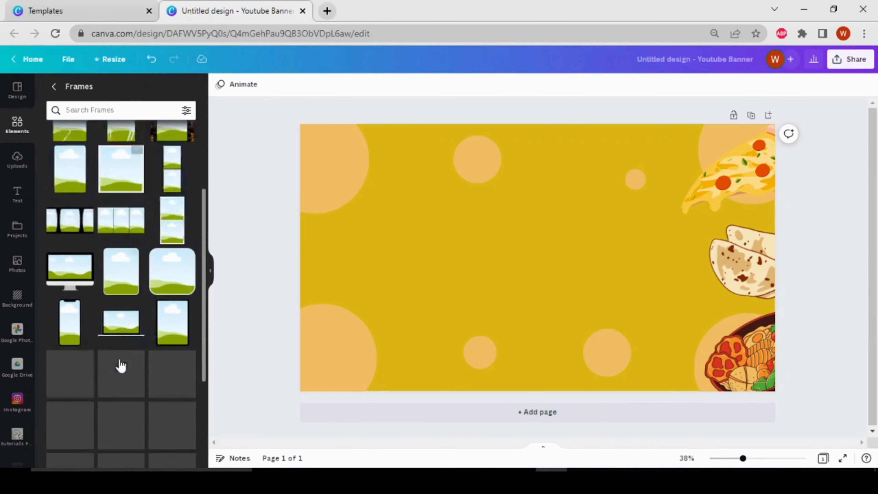
scroll(121, 366, "down", 2)
scroll(103, 342, "up", 7)
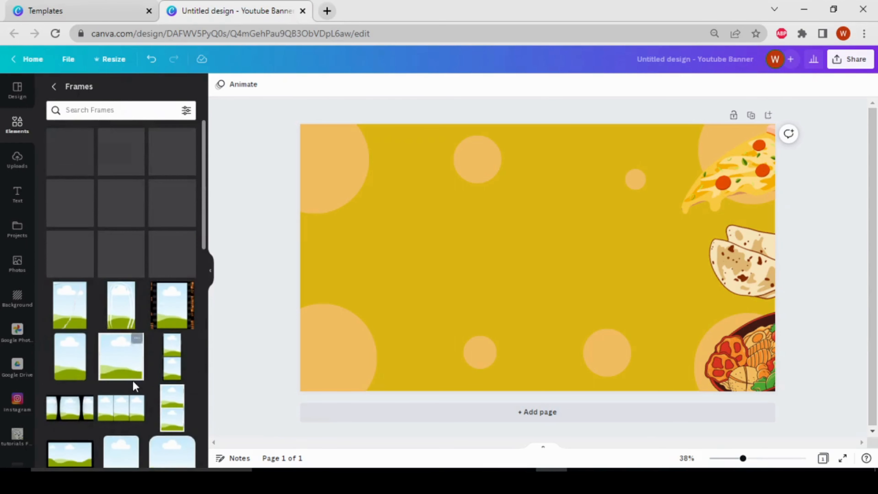
Add a circle photo frame, shrink it, and place it right of centre beside the food.
left_click(82, 163)
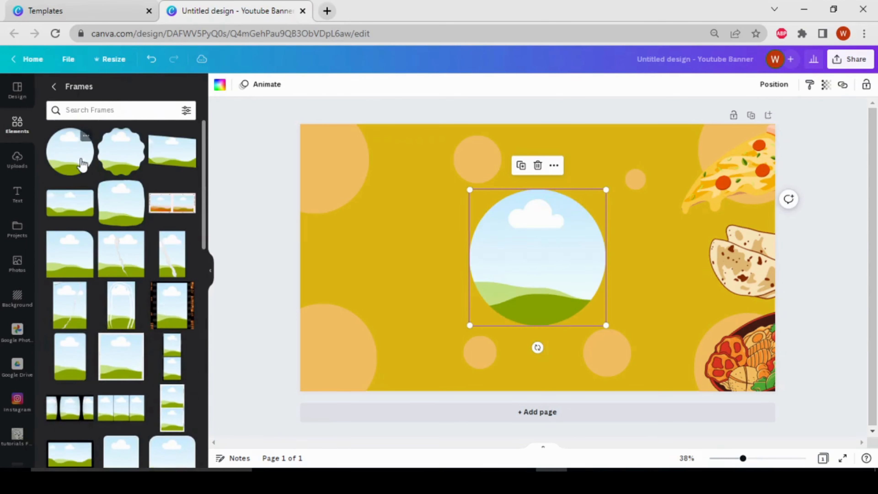
left_click_drag(510, 299, 622, 273)
left_click_drag(700, 180, 683, 200)
left_click_drag(629, 250, 609, 244)
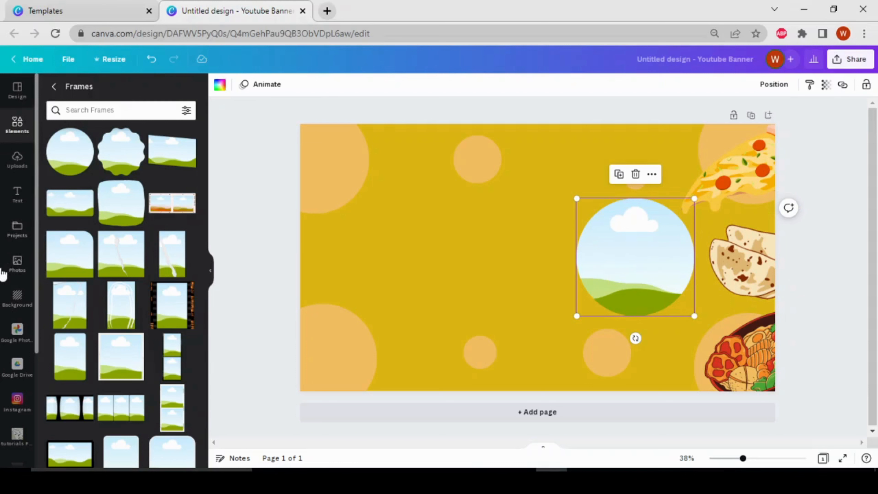
Search Photos for 'girl eating something' and drop the woman-eating-salad photo into the circle frame.
left_click(16, 274)
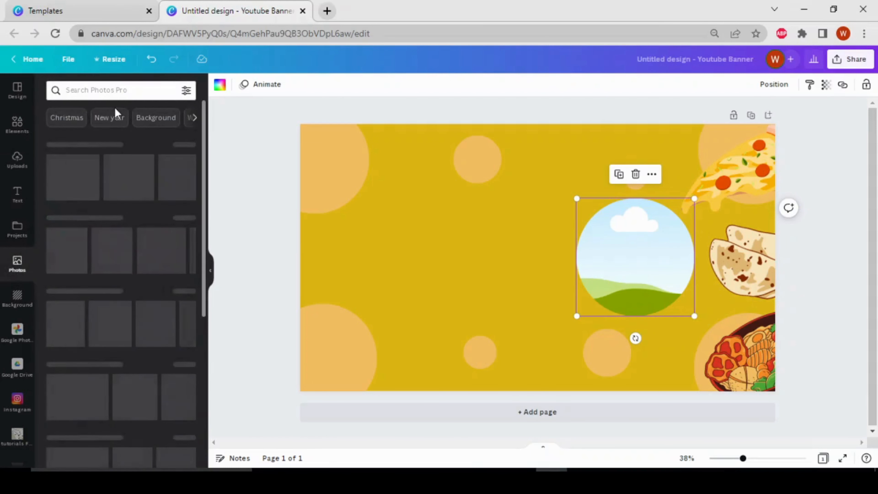
left_click(124, 89)
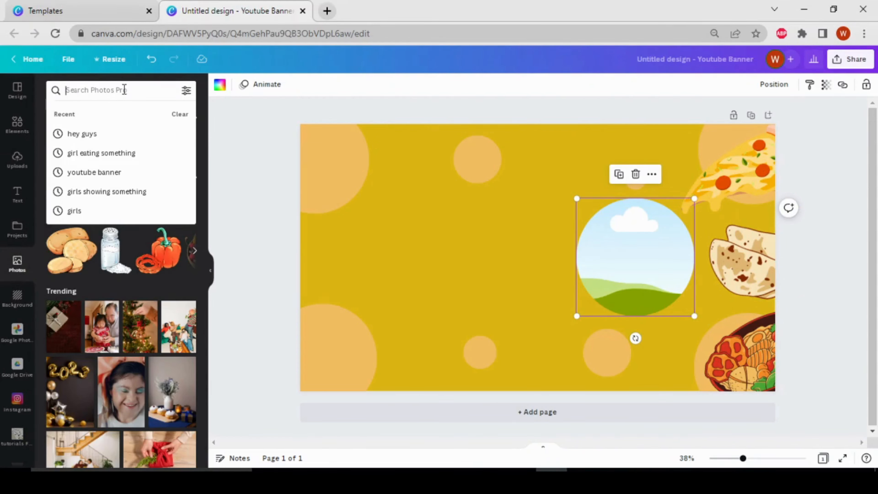
type("gi")
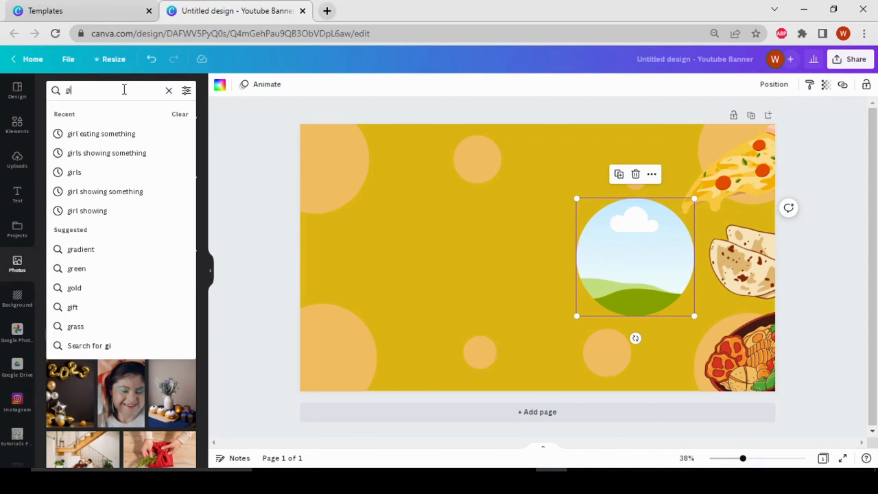
type("rl eating")
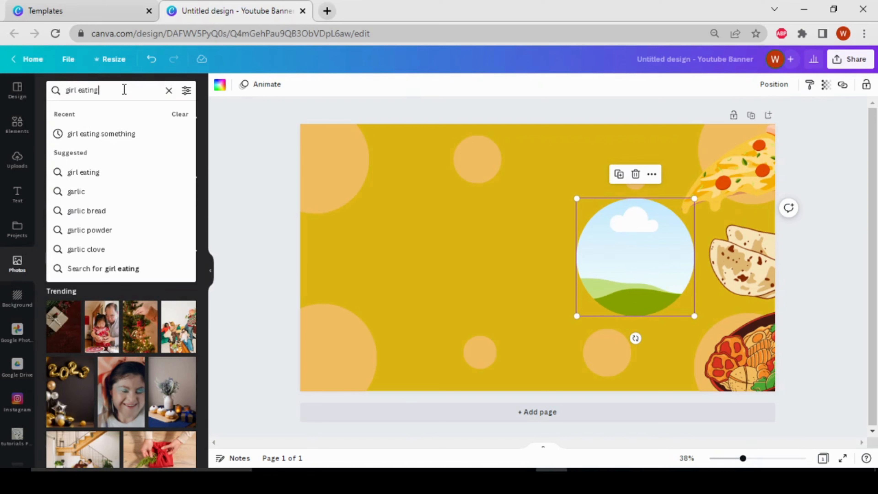
type(" something")
key("Return")
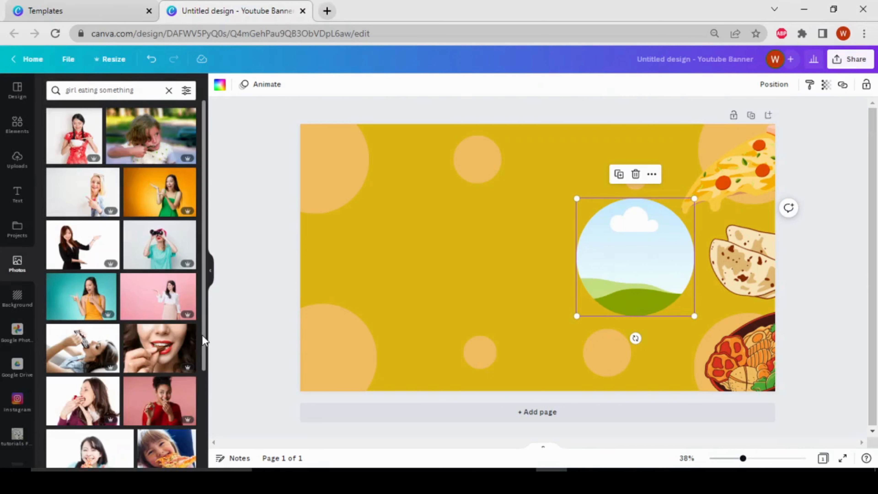
scroll(204, 342, "down", 10)
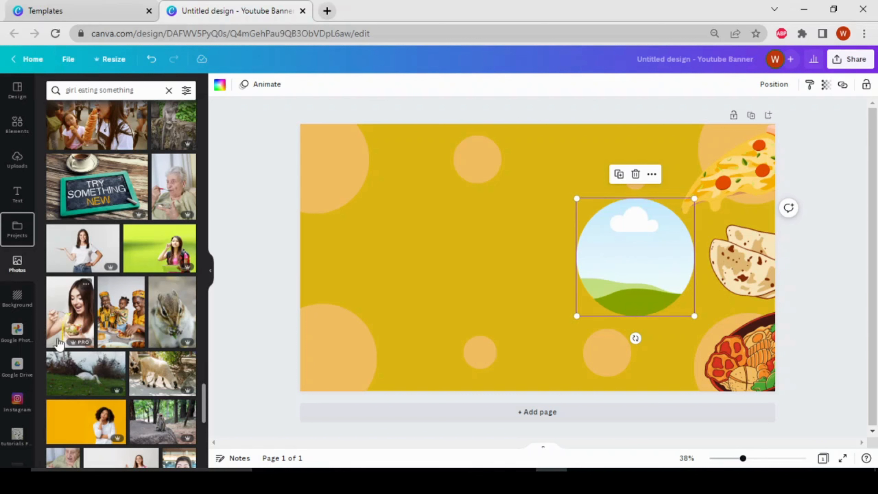
left_click_drag(75, 331, 614, 244)
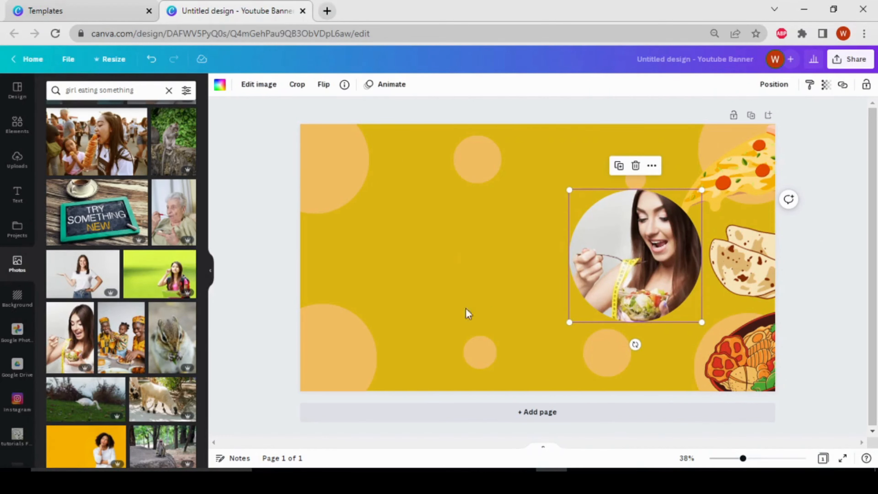
Open the Text panel and browse its heading presets and font combinations.
left_click(20, 197)
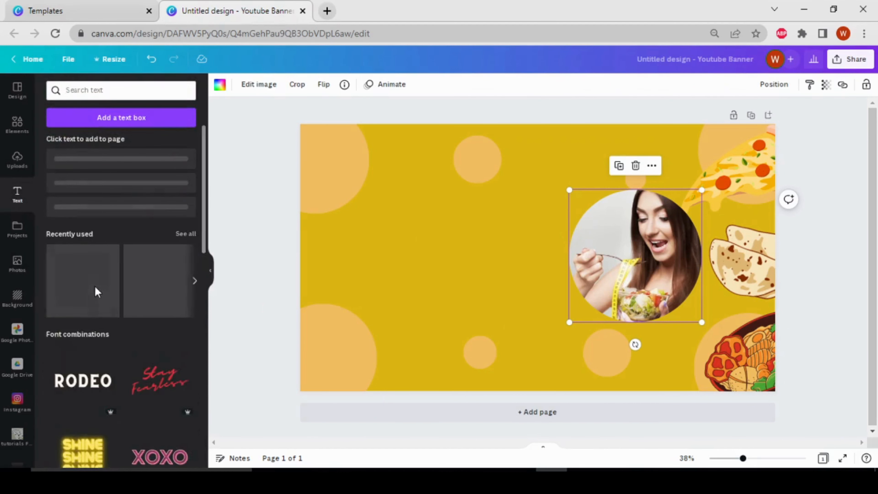
scroll(121, 247, "down", 3)
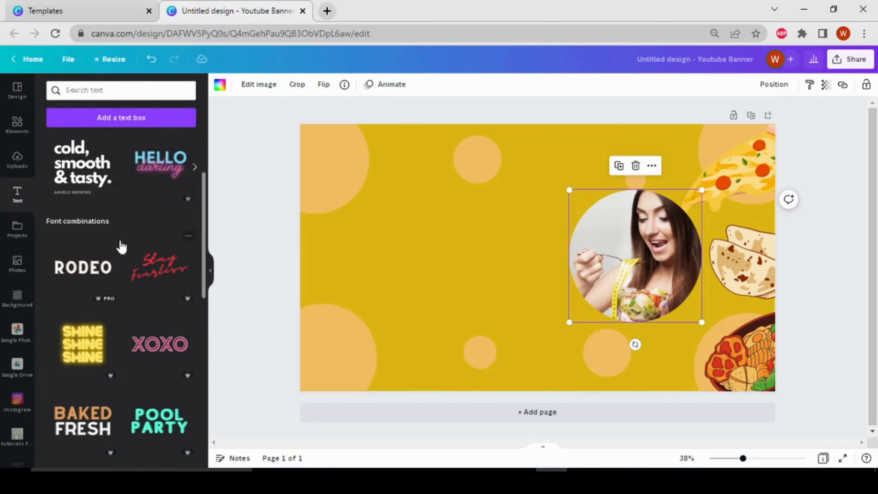
scroll(114, 277, "down", 5)
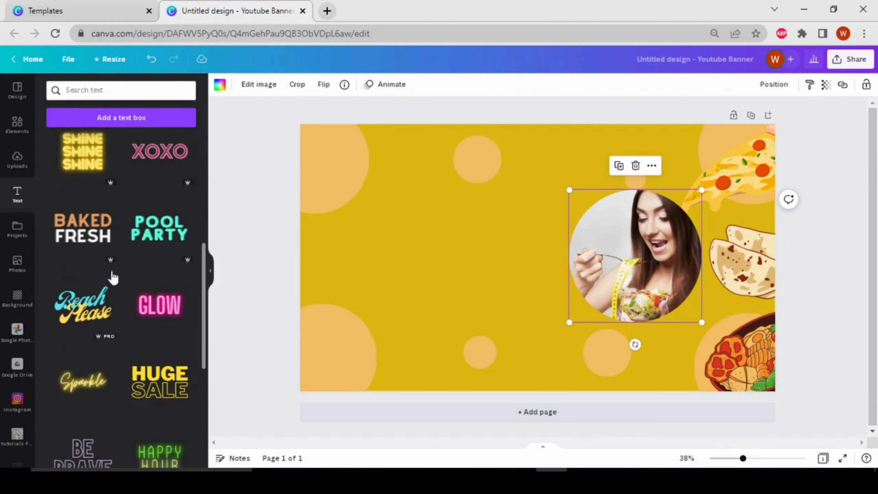
scroll(124, 392, "up", 6)
scroll(124, 393, "down", 12)
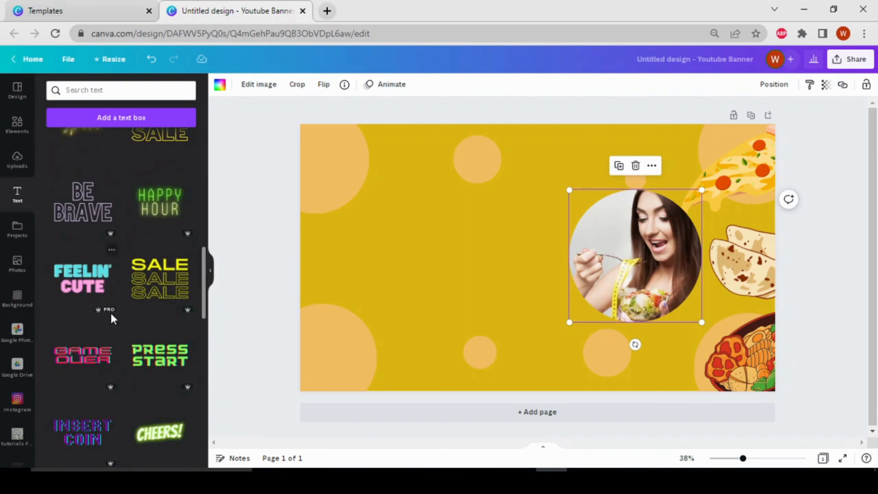
scroll(102, 337, "up", 12)
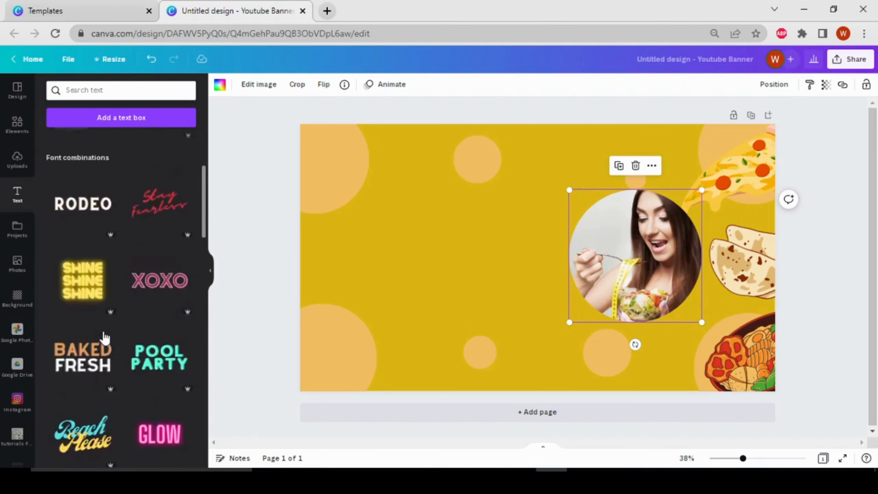
scroll(105, 337, "up", 5)
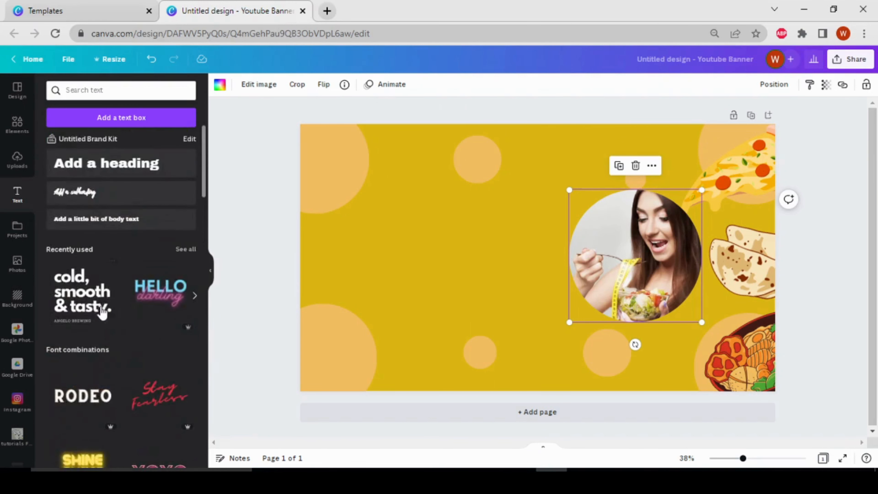
Add the 'cold, smooth & tasty.' text combination and move it to the banner's left side.
left_click(90, 305)
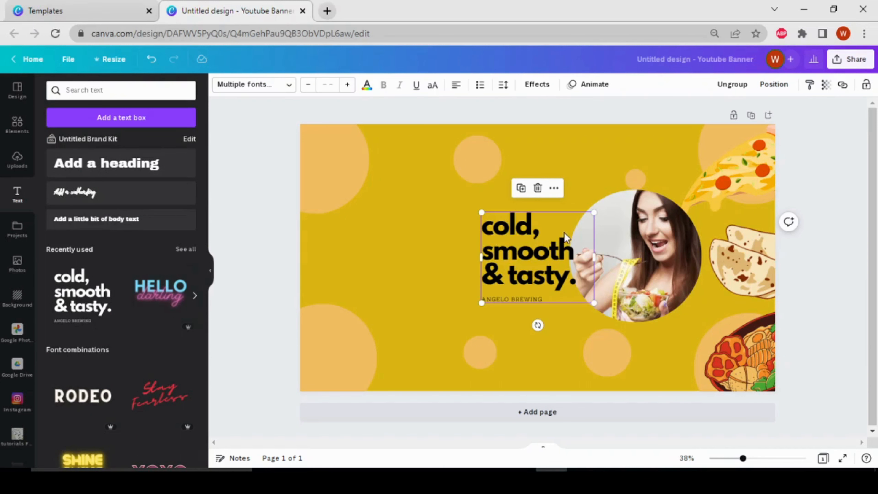
left_click_drag(567, 239, 462, 237)
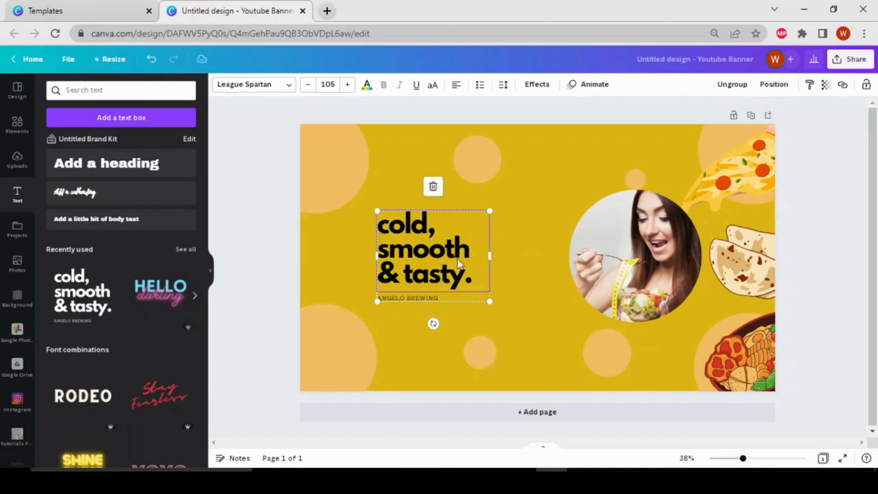
double_click(453, 289)
left_click(449, 298)
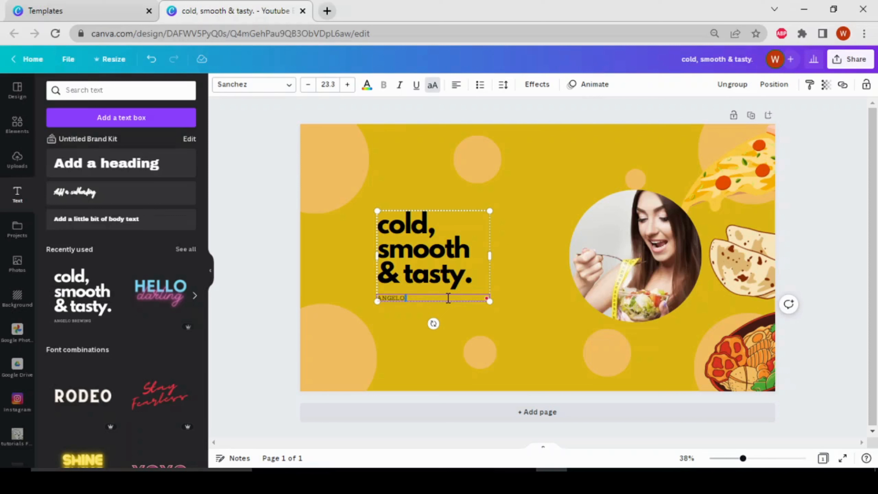
Raise the subtitle's font size four steps and enlarge the text group slightly.
double_click(409, 296)
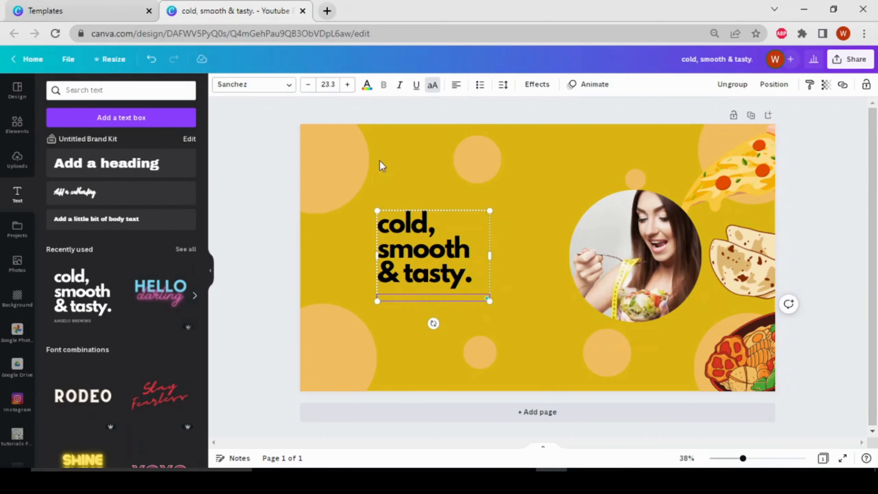
left_click(349, 87)
left_click(348, 86)
left_click(348, 86)
left_click(349, 87)
left_click(348, 86)
left_click(349, 87)
left_click(349, 87)
left_click(348, 87)
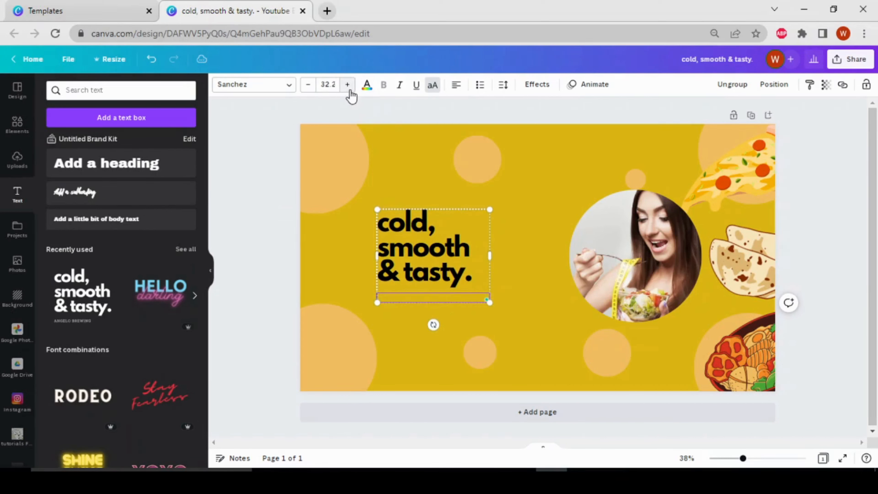
left_click(367, 85)
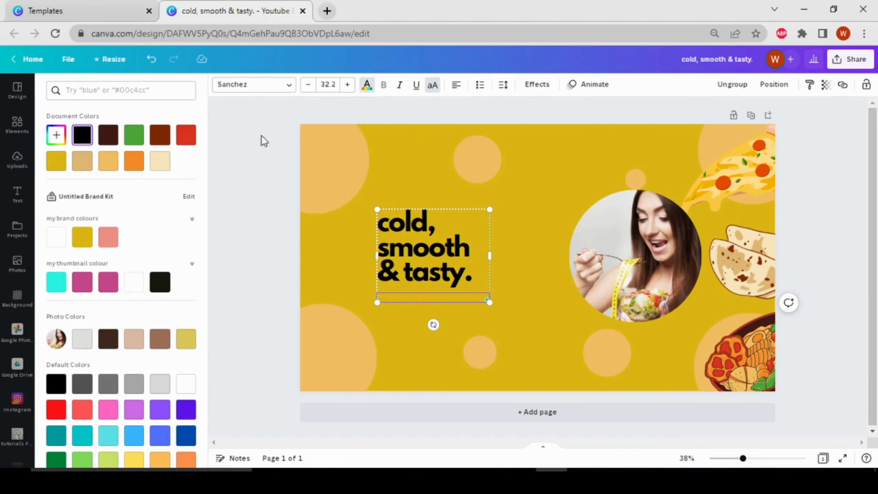
left_click(269, 160)
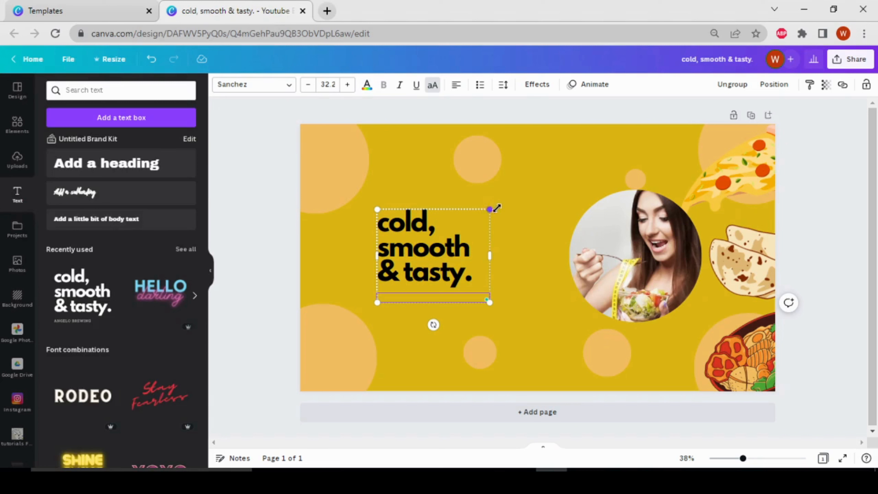
left_click_drag(497, 208, 524, 220)
Replace the heading text with 'Food channel'.
double_click(485, 267)
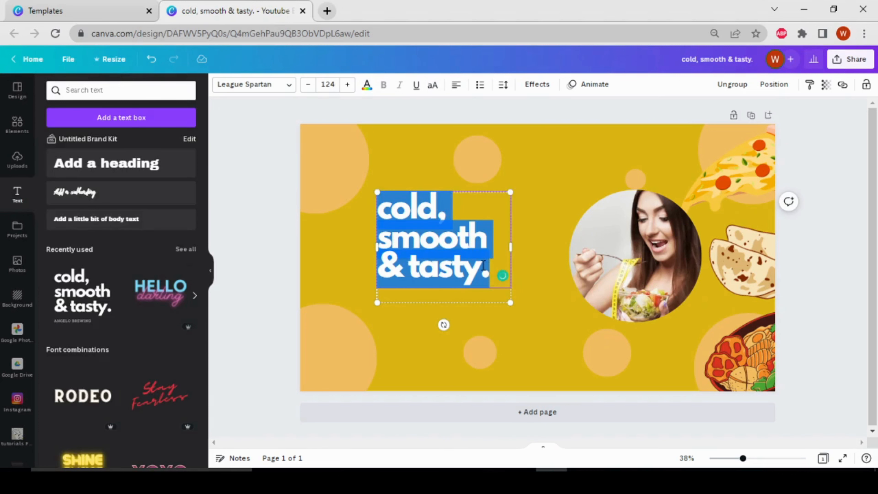
key("BackSpace")
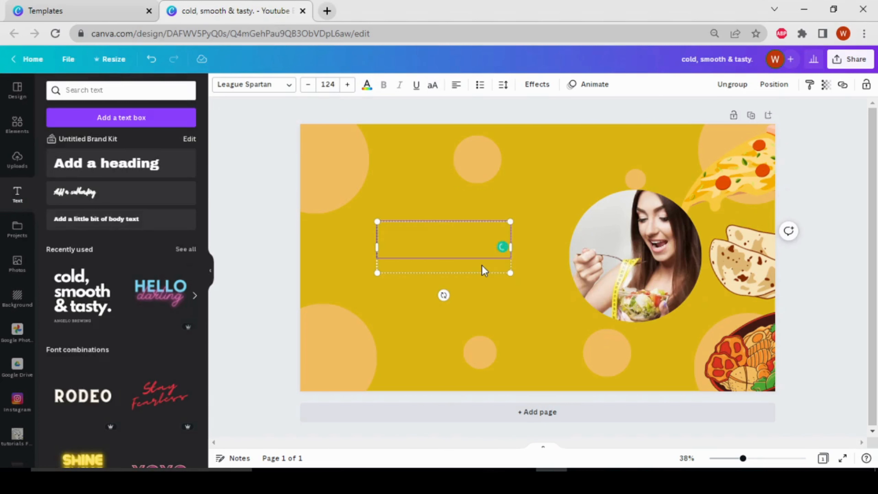
type("foo")
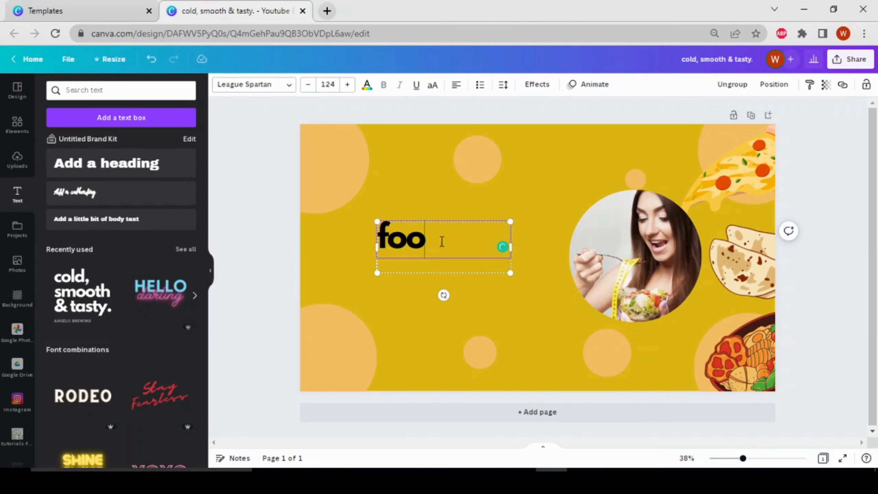
key("BackSpace")
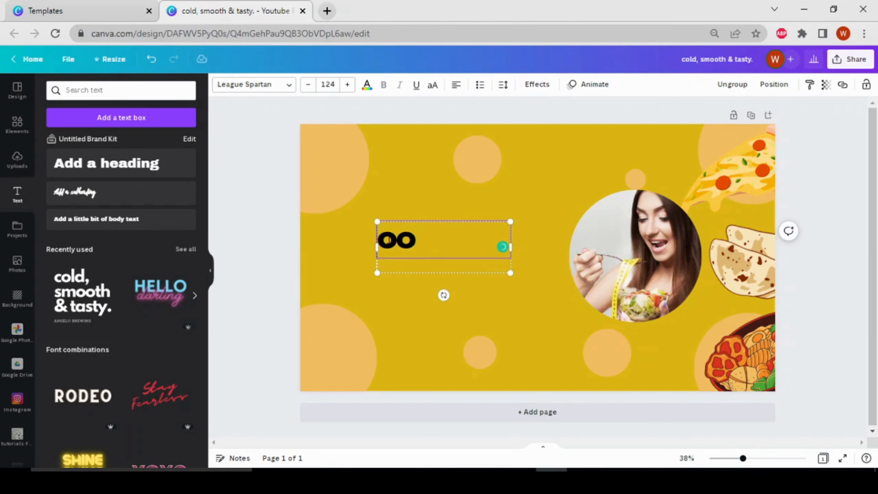
type("f")
key("BackSpace")
type("F")
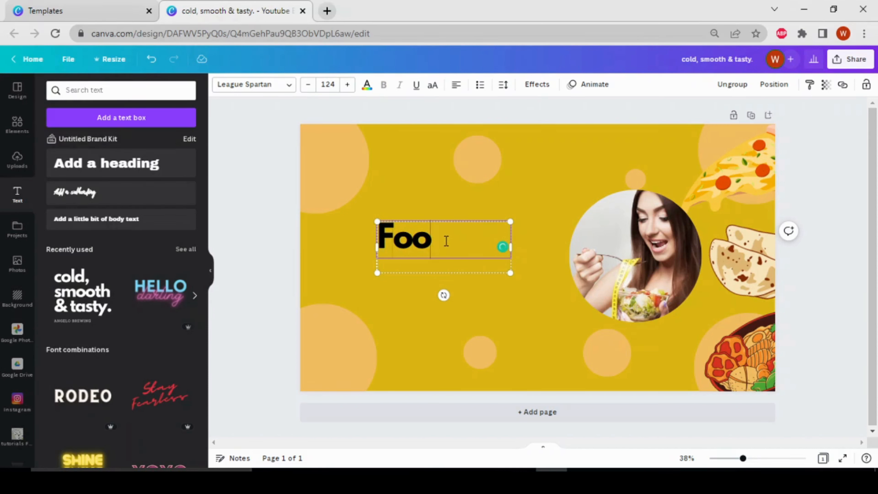
left_click(447, 242)
type("d channel")
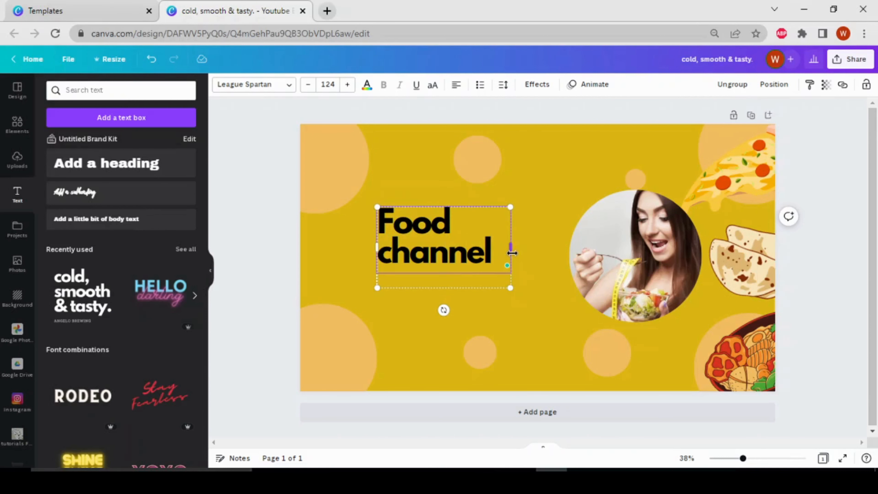
Widen the heading box, enlarge it to size 143 and position it beside the photo.
left_click_drag(512, 253, 560, 251)
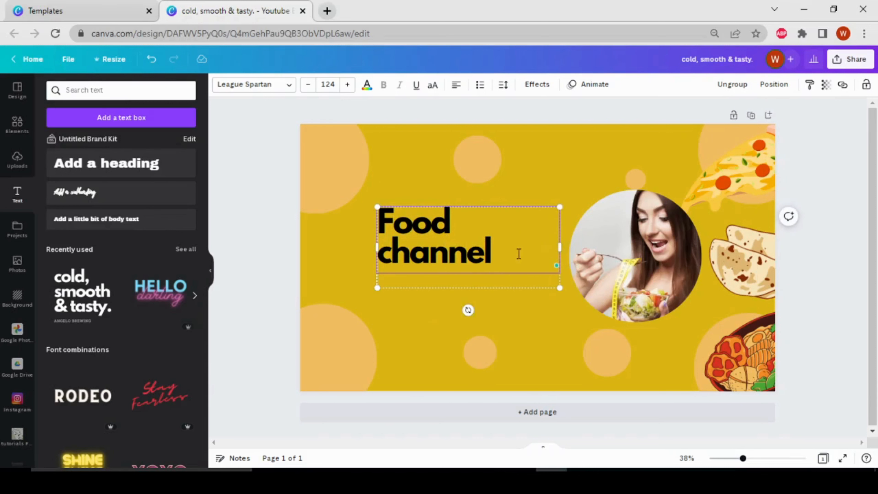
left_click_drag(377, 207, 349, 196)
mouse_move(492, 229)
left_mouse_down()
mouse_move(508, 250)
mouse_move(496, 243)
left_mouse_up()
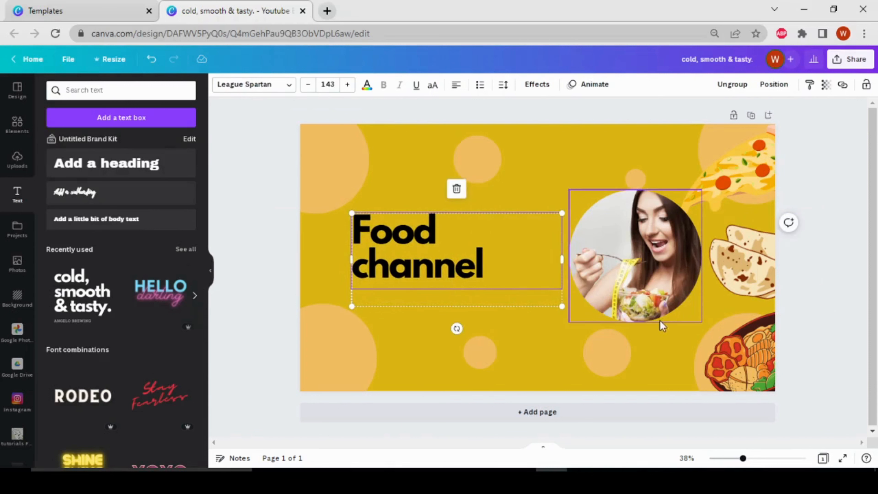
key("Up")
key("Up")
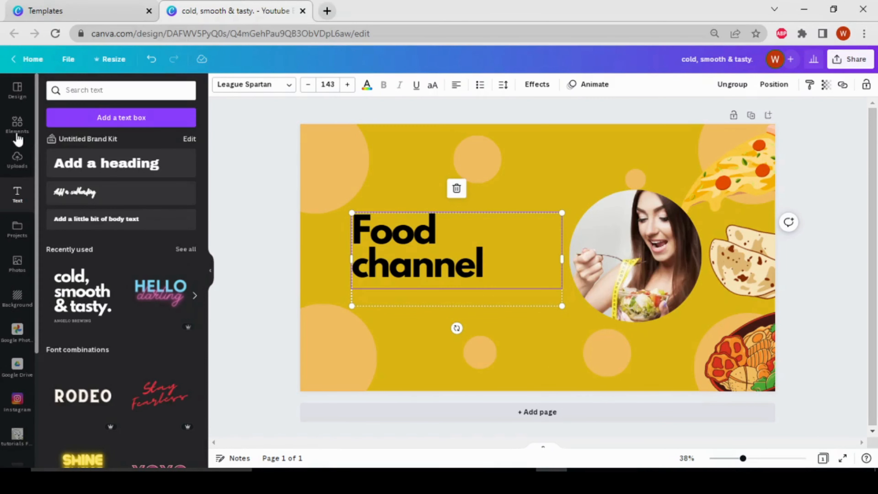
Search Elements for 'subscribe' and add the red SUBSCRIBE graphic with a pointing hand.
left_click(17, 124)
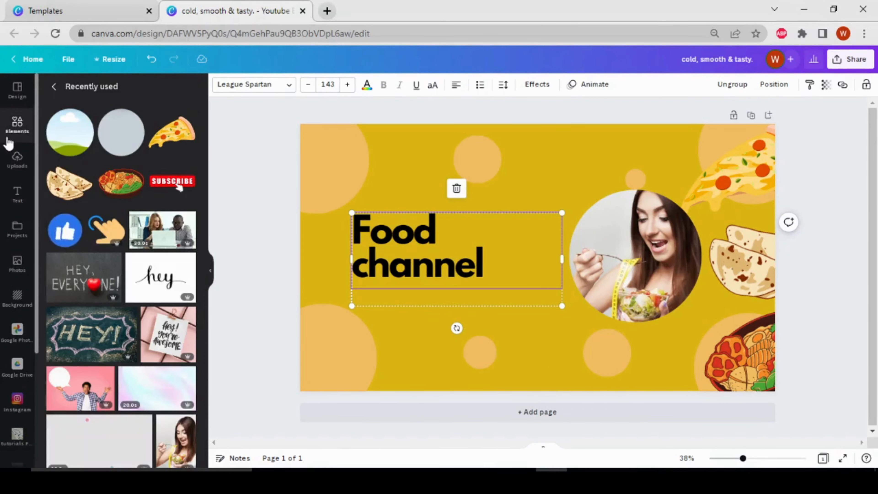
left_click(18, 124)
left_click(114, 93)
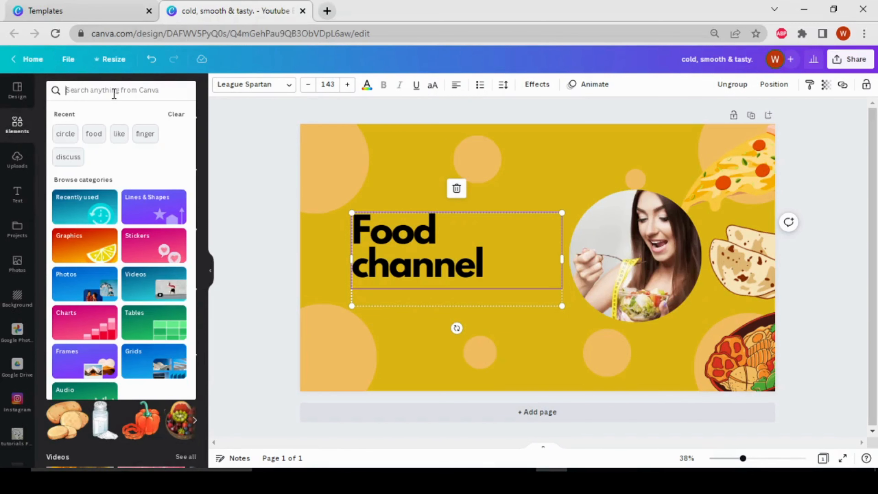
type("subsc")
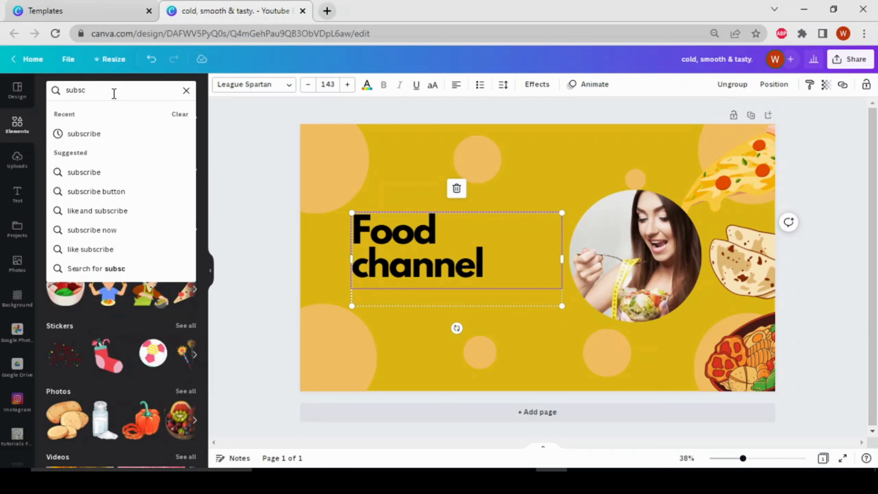
type("ribe")
key("Return")
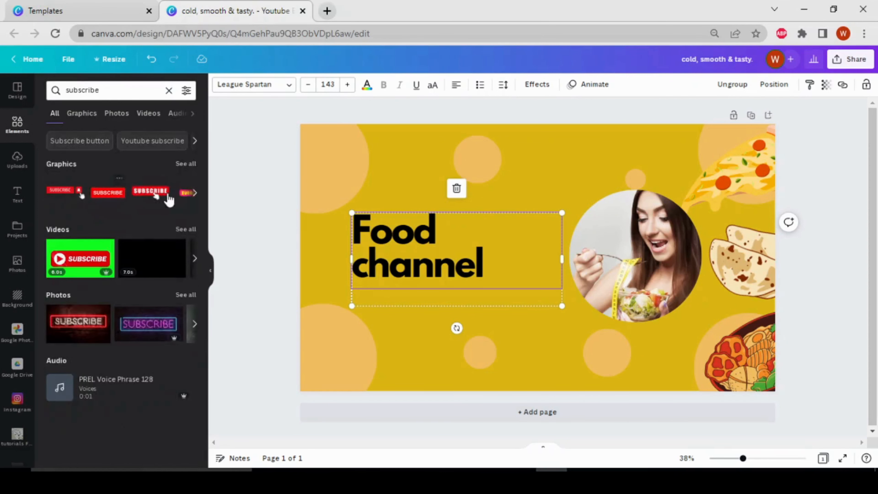
left_click(187, 164)
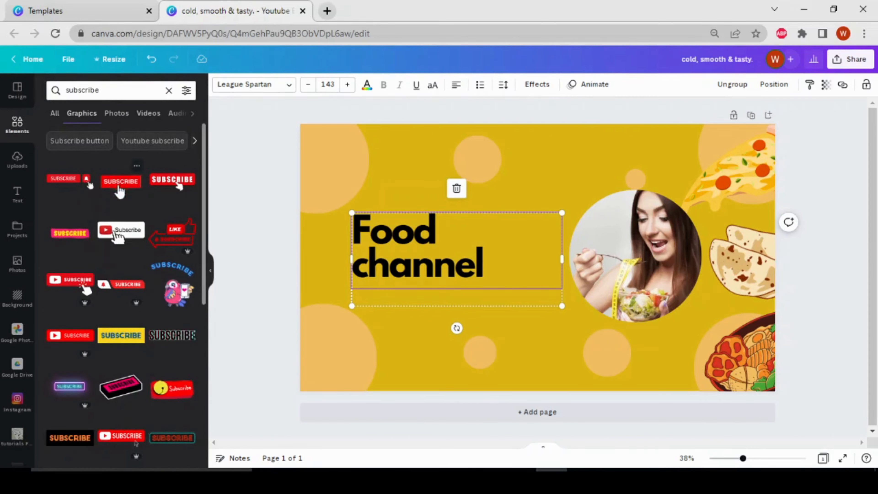
left_click(173, 183)
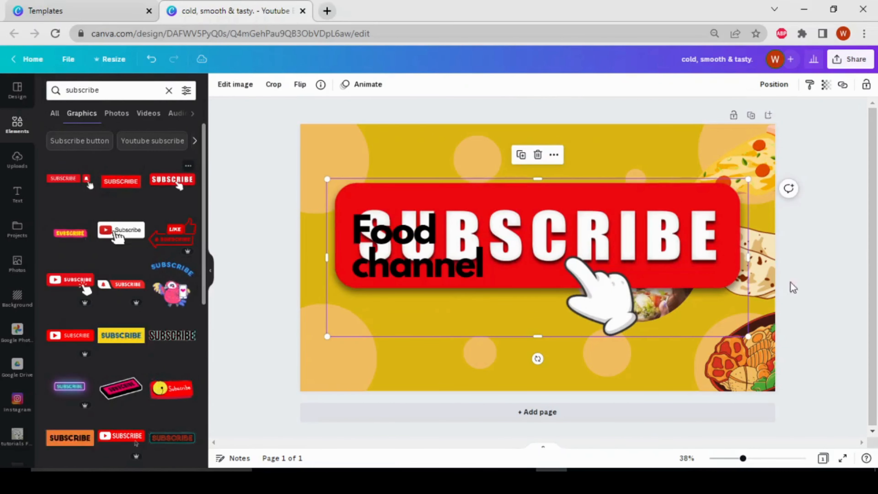
Shrink the SUBSCRIBE graphic and place it below the 'Food channel' heading.
left_click_drag(748, 179, 435, 293)
left_click_drag(402, 328, 515, 308)
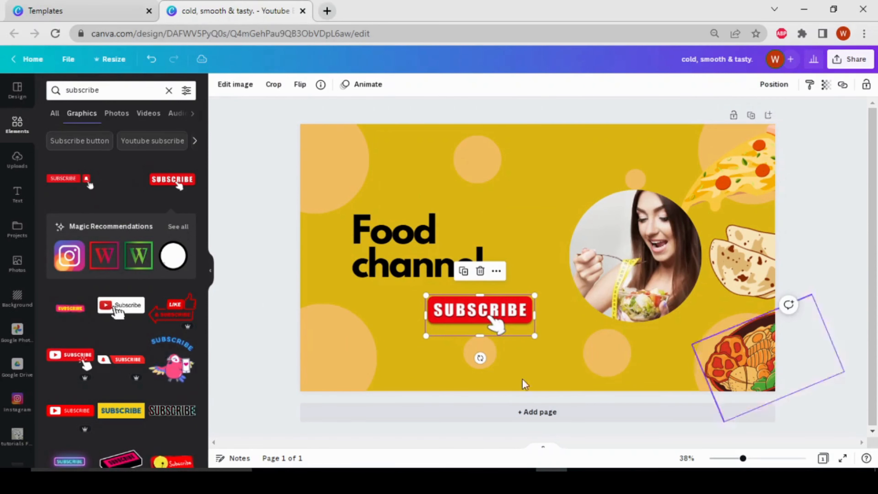
left_click(812, 286)
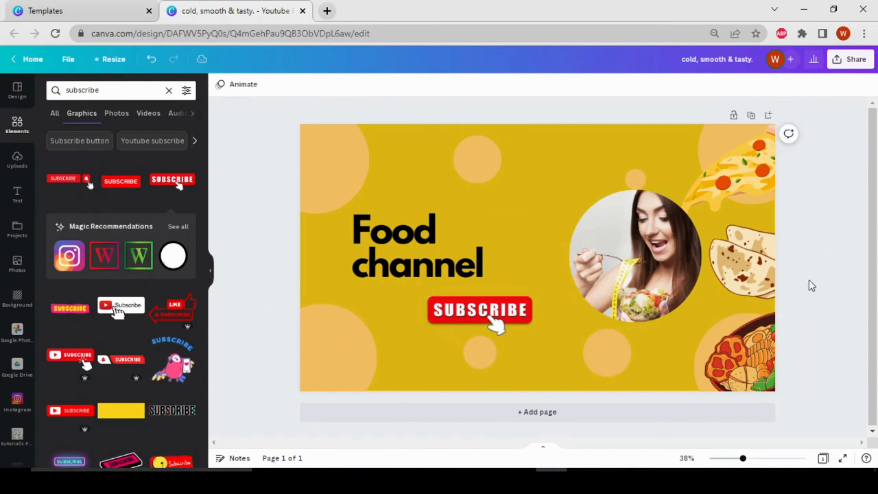